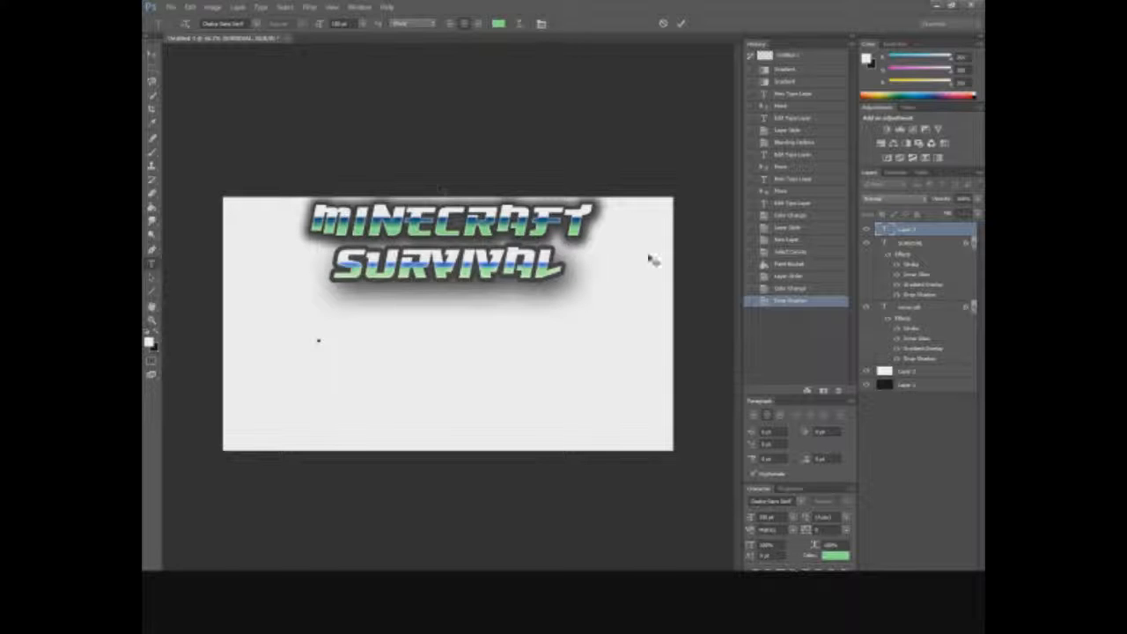
Select a rectangular area around the MINECRAFT SURVIVAL title with the Rectangular Marquee tool.
{"action": "left_click", "coordinate": [151, 68]}
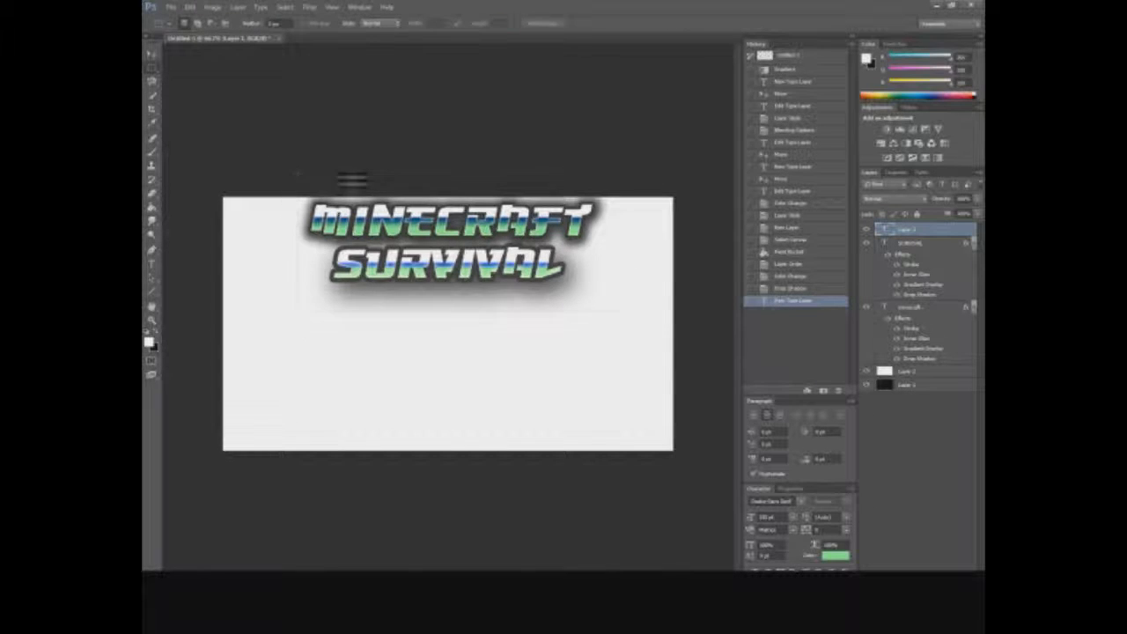
{"action": "left_click_drag", "start_coordinate": [298, 199], "coordinate": [602, 295]}
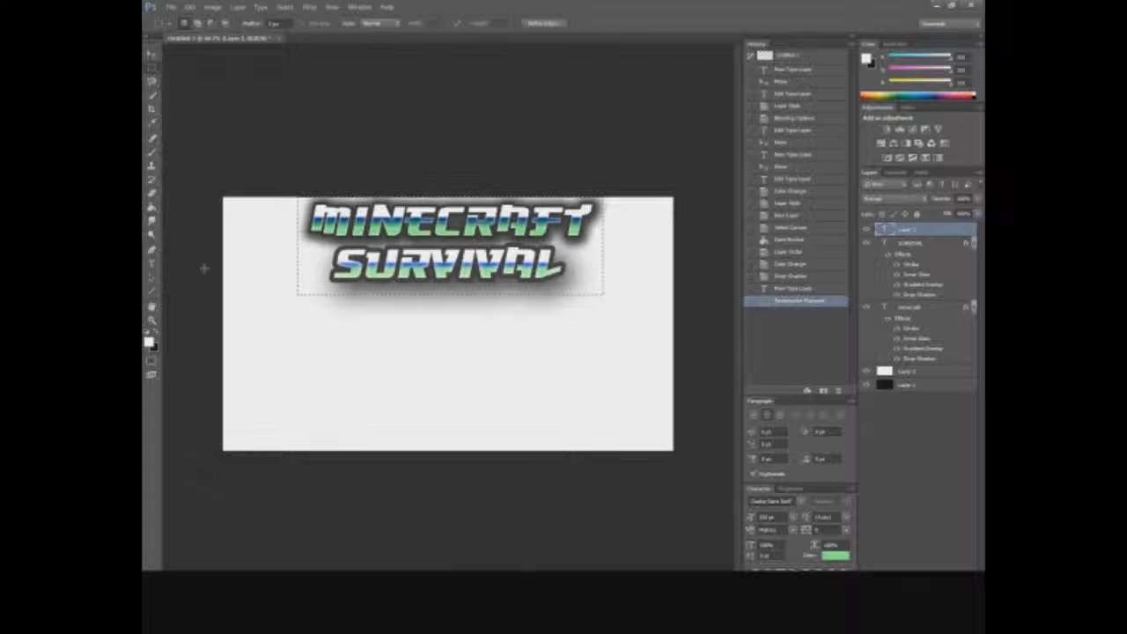
Start a new text line below the MINECRAFT SURVIVAL title and set the text color to red.
{"action": "left_click", "coordinate": [152, 262]}
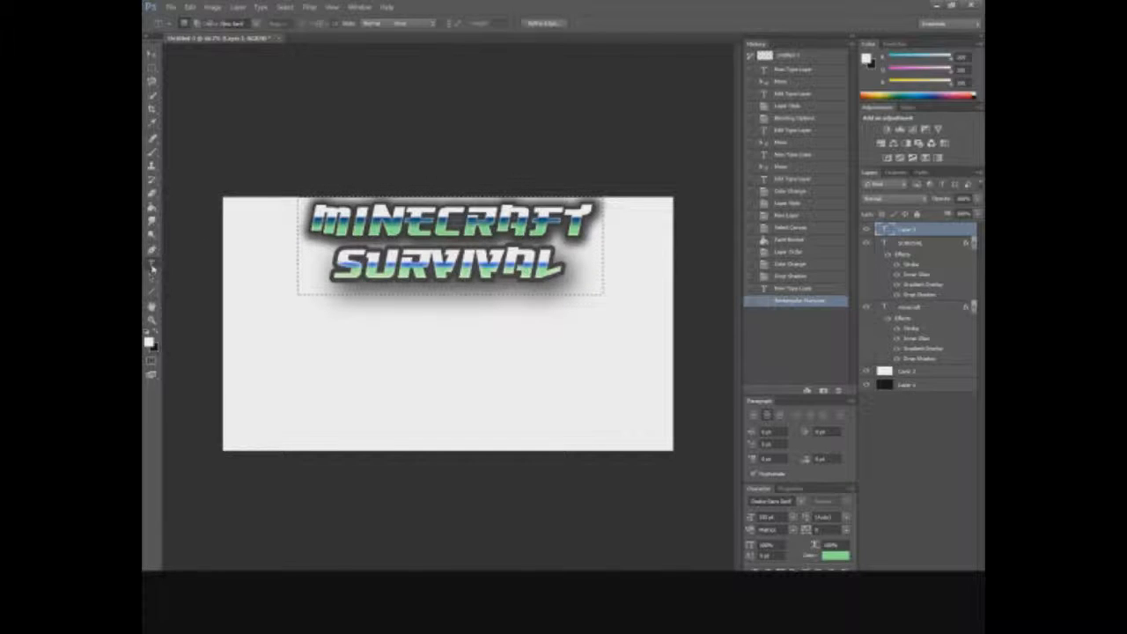
{"action": "left_click", "coordinate": [325, 339]}
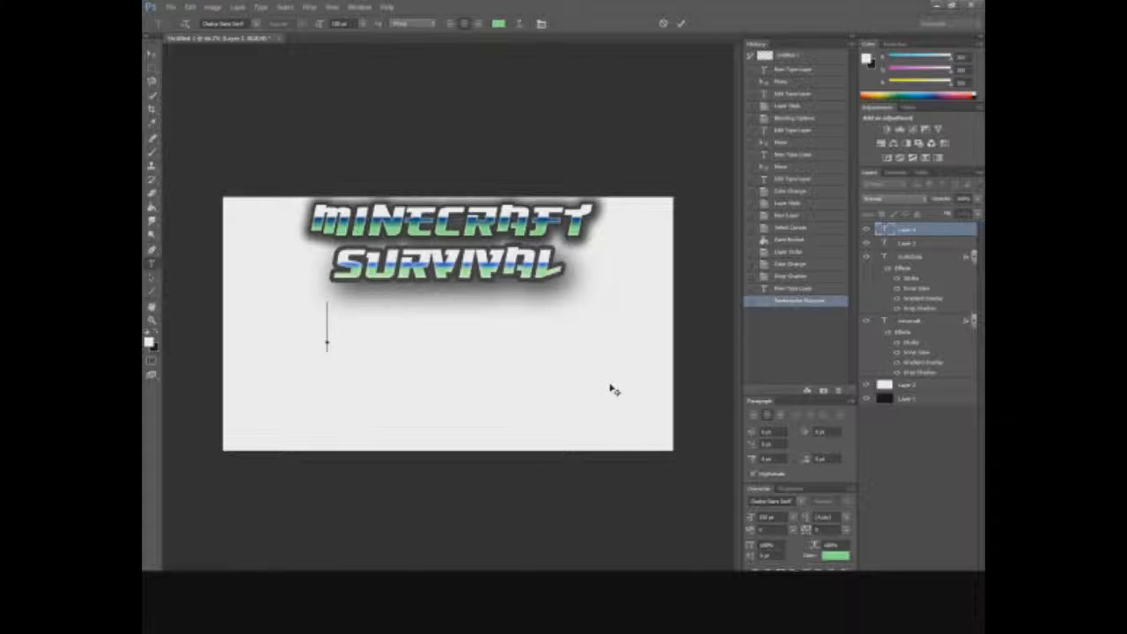
{"action": "left_click", "coordinate": [868, 60]}
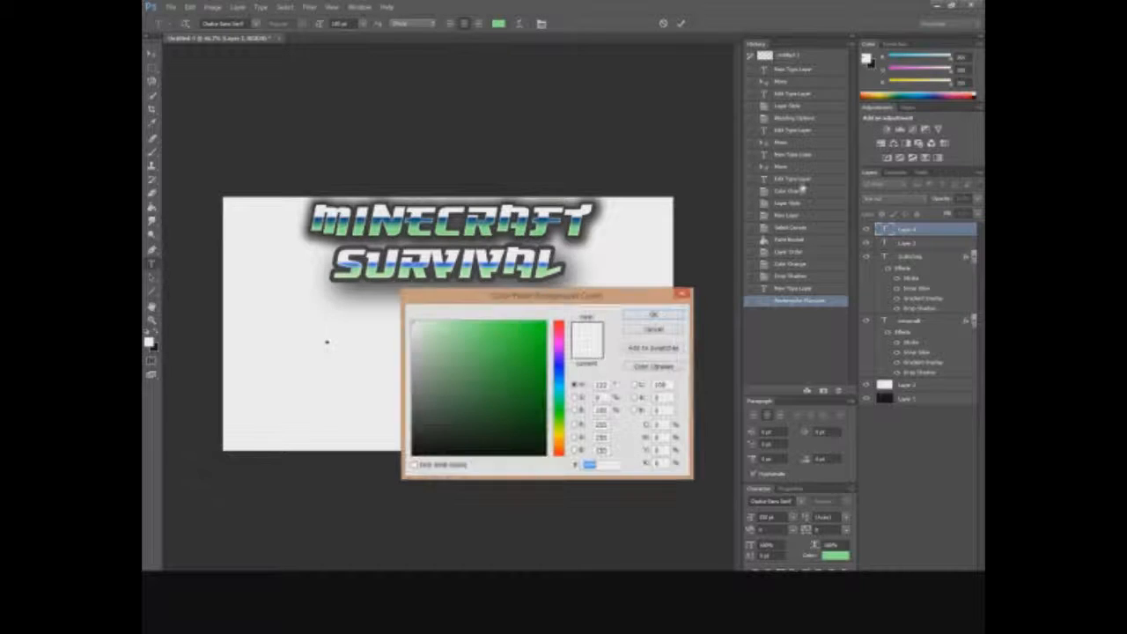
{"action": "left_click", "coordinate": [559, 352]}
{"action": "left_click_drag", "start_coordinate": [560, 350], "coordinate": [559, 326]}
{"action": "left_click", "coordinate": [527, 347]}
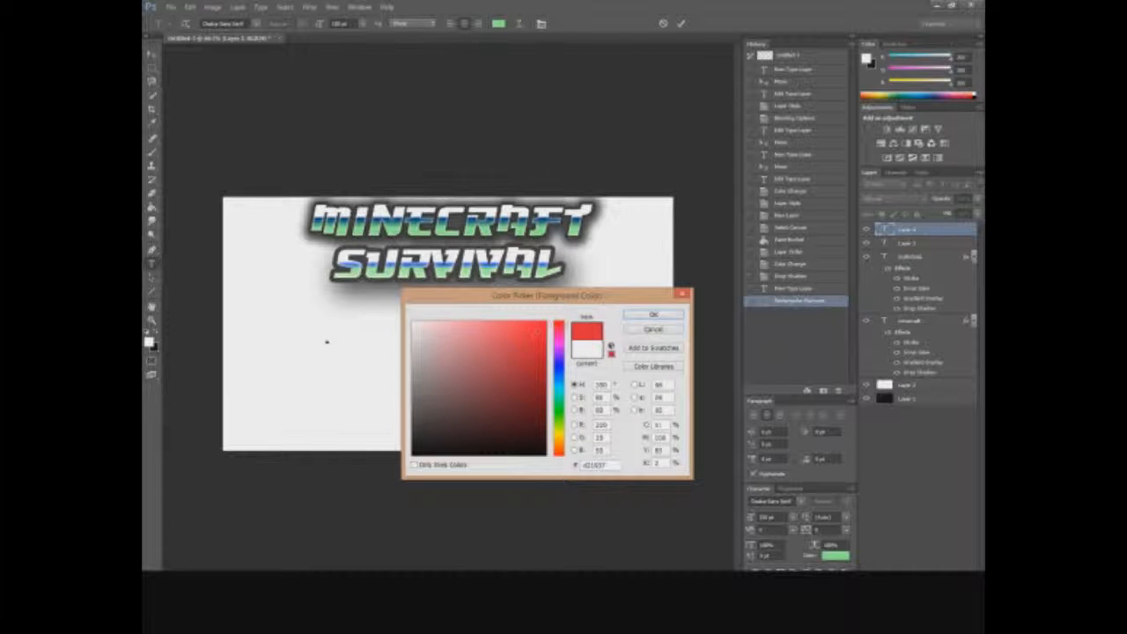
{"action": "left_click", "coordinate": [634, 317]}
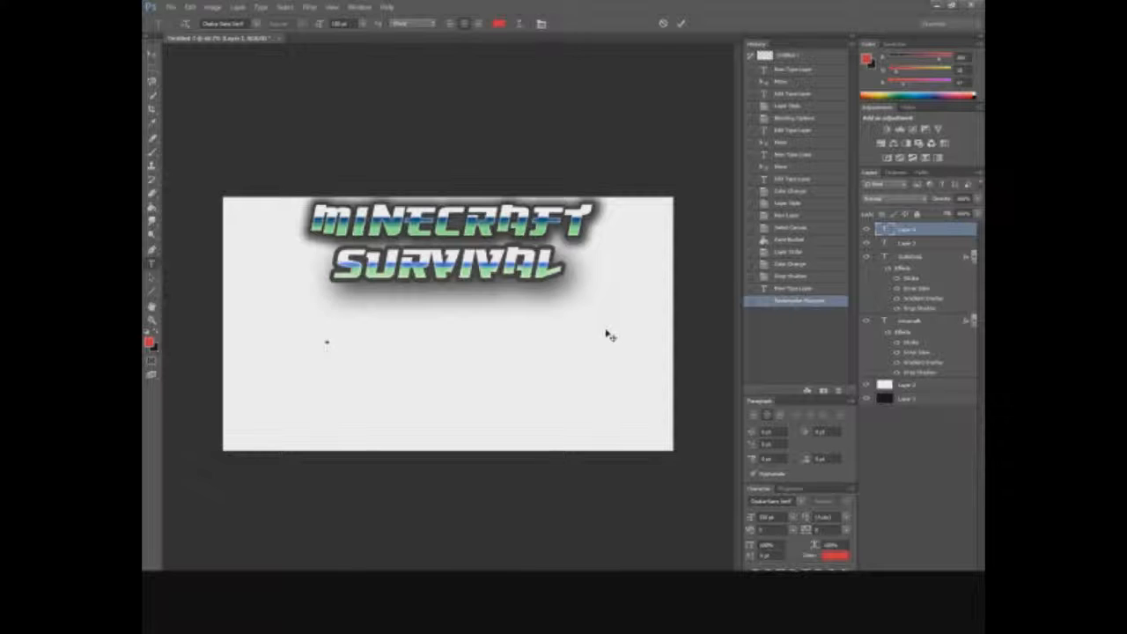
Enter "mole HD" as the text and move it to the horizontal middle of the canvas, below the title.
{"action": "type", "text": "m"}
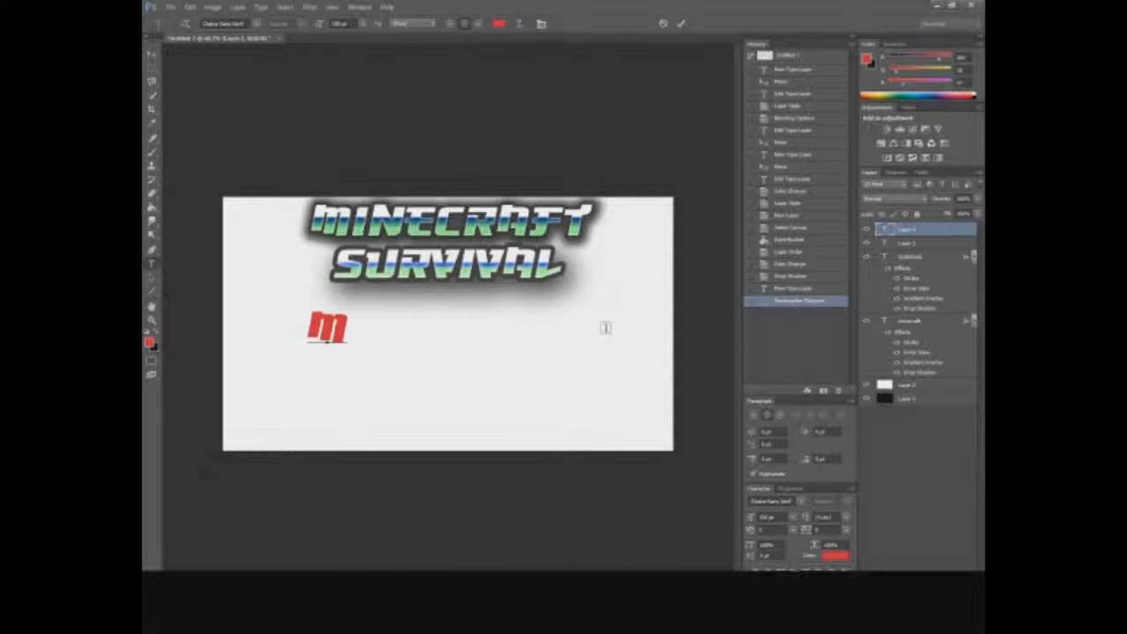
{"action": "key", "text": "BackSpace"}
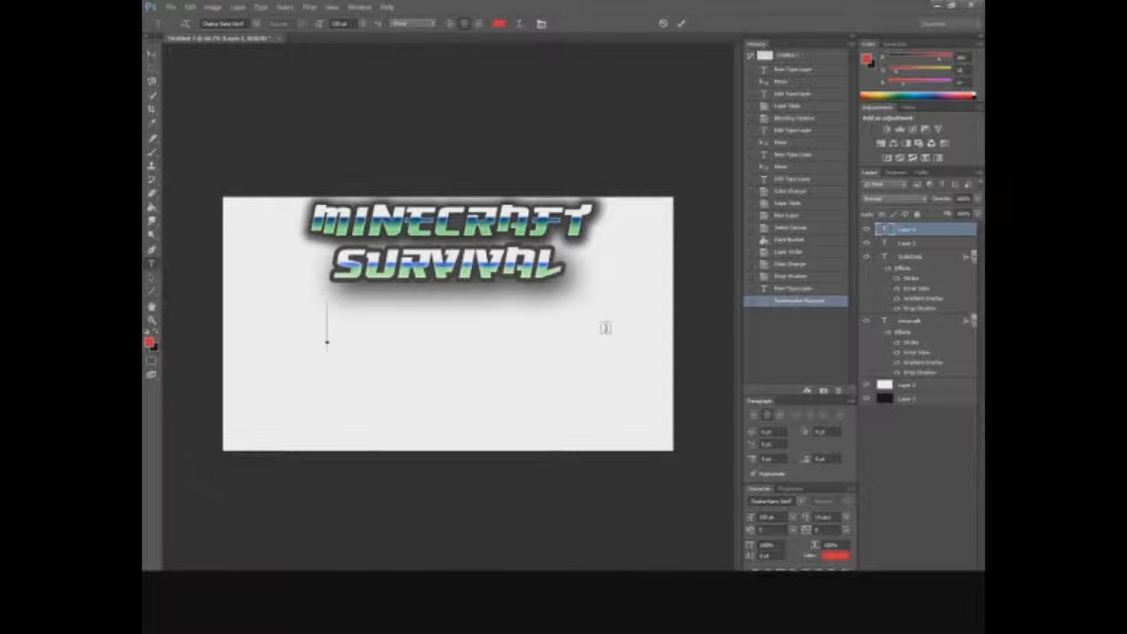
{"action": "type", "text": "mol"}
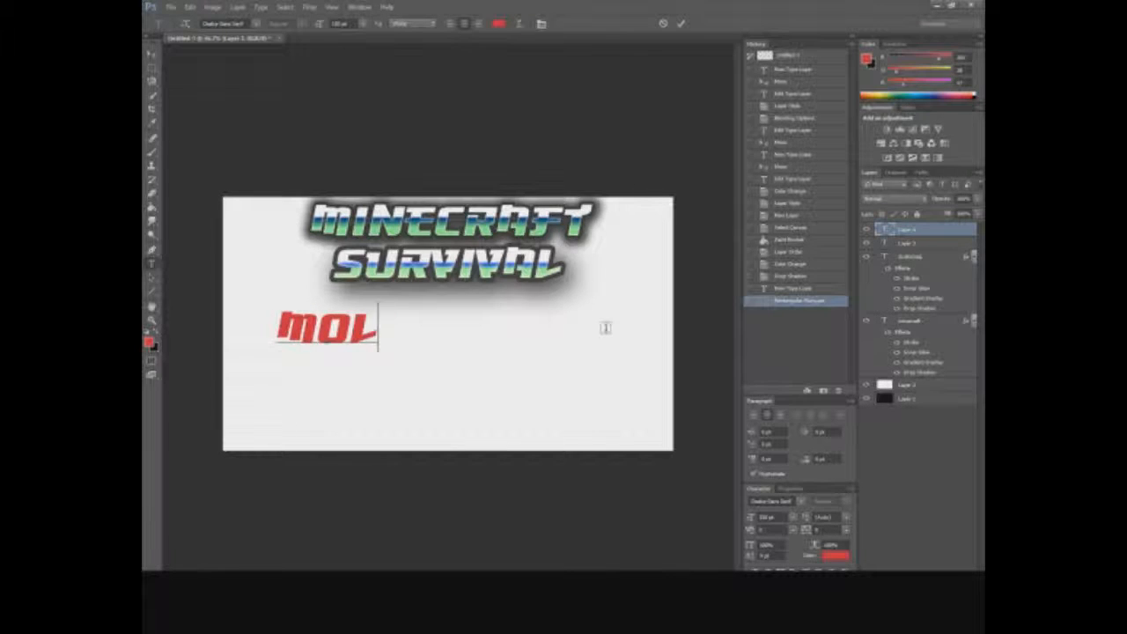
{"action": "type", "text": "e HD"}
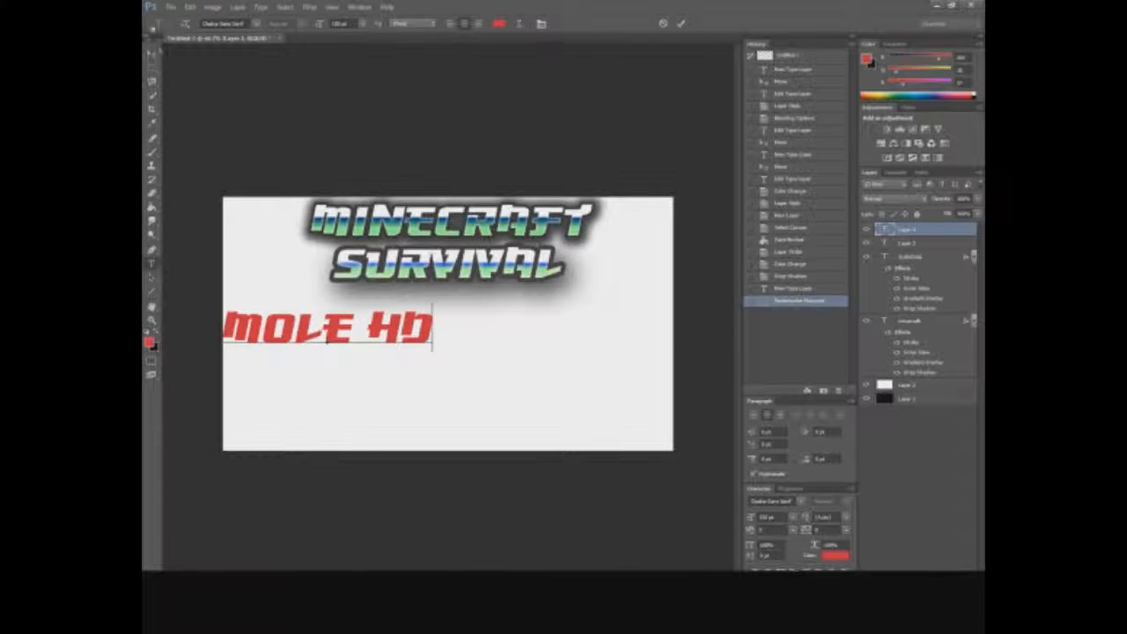
{"action": "left_click", "coordinate": [152, 54]}
{"action": "left_click_drag", "start_coordinate": [243, 329], "coordinate": [364, 357]}
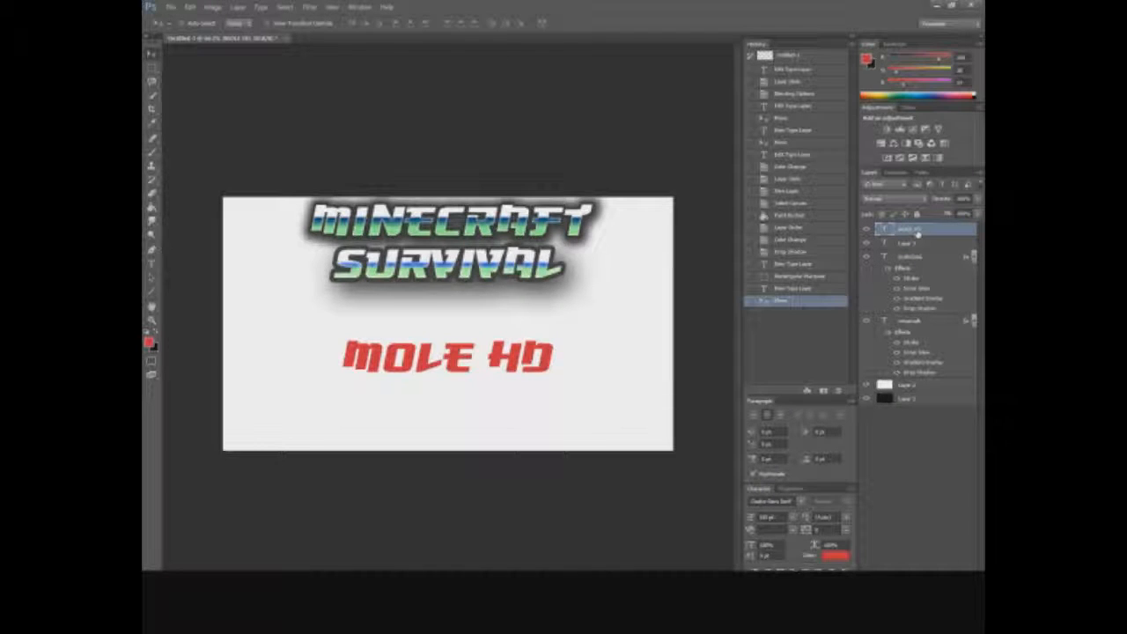
Open the layer style settings for the MOLE HD text layer, keeping the text in view.
{"action": "double_click", "coordinate": [933, 231]}
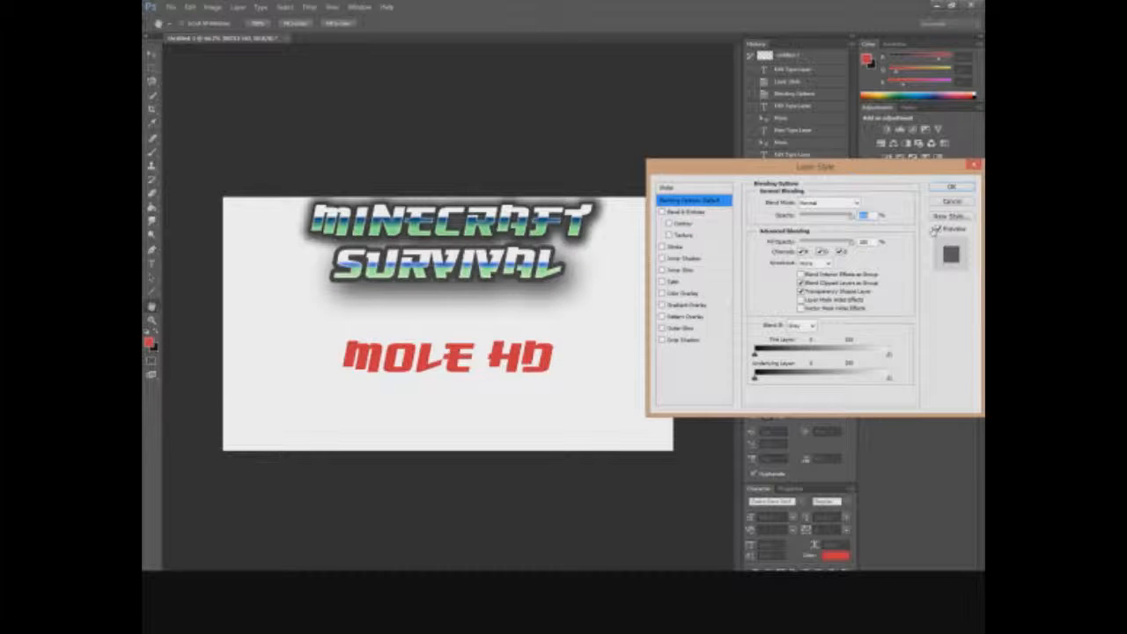
{"action": "left_click_drag", "start_coordinate": [871, 170], "coordinate": [831, 205]}
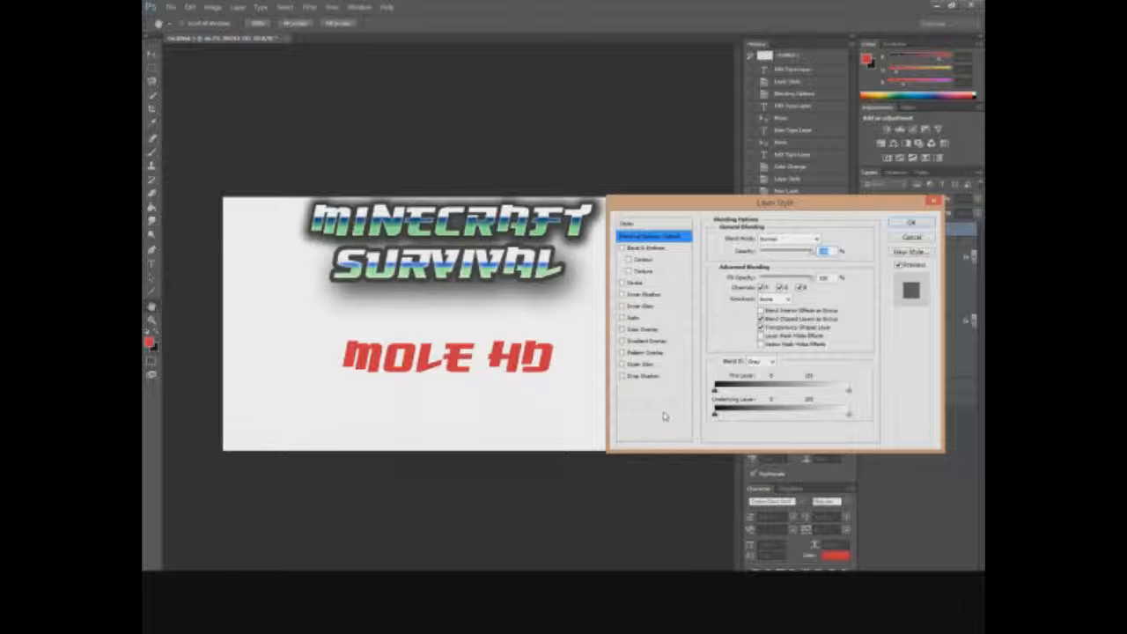
Try a Bevel & Emboss effect on the MOLE HD text with minimal depth and an adjusted contour range.
{"action": "left_click", "coordinate": [632, 254]}
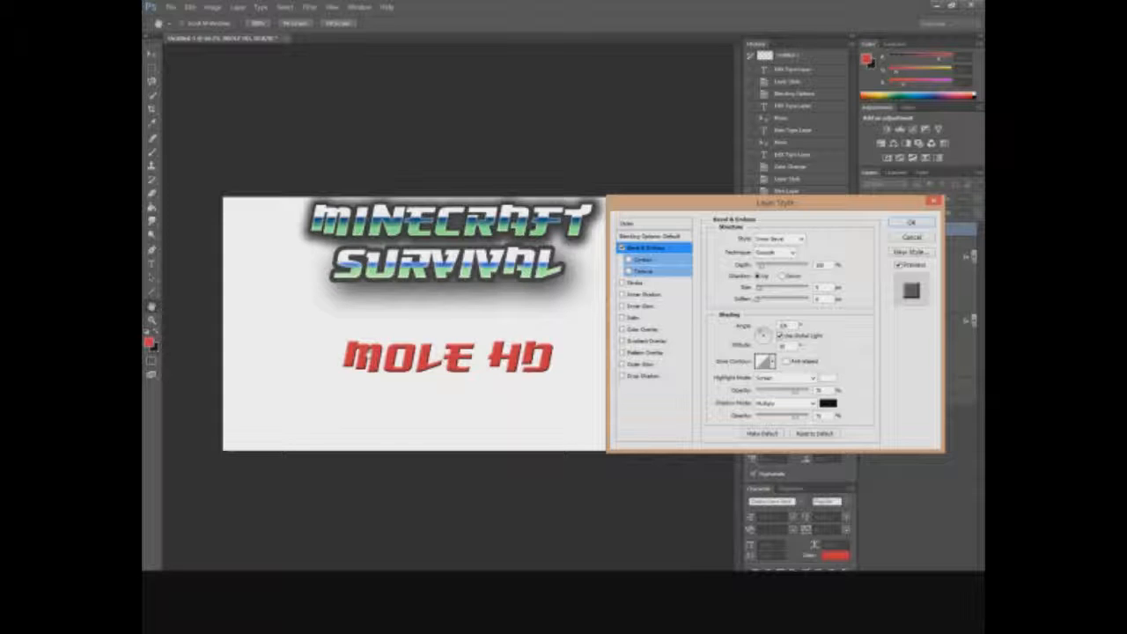
{"action": "left_click_drag", "start_coordinate": [764, 265], "coordinate": [688, 266]}
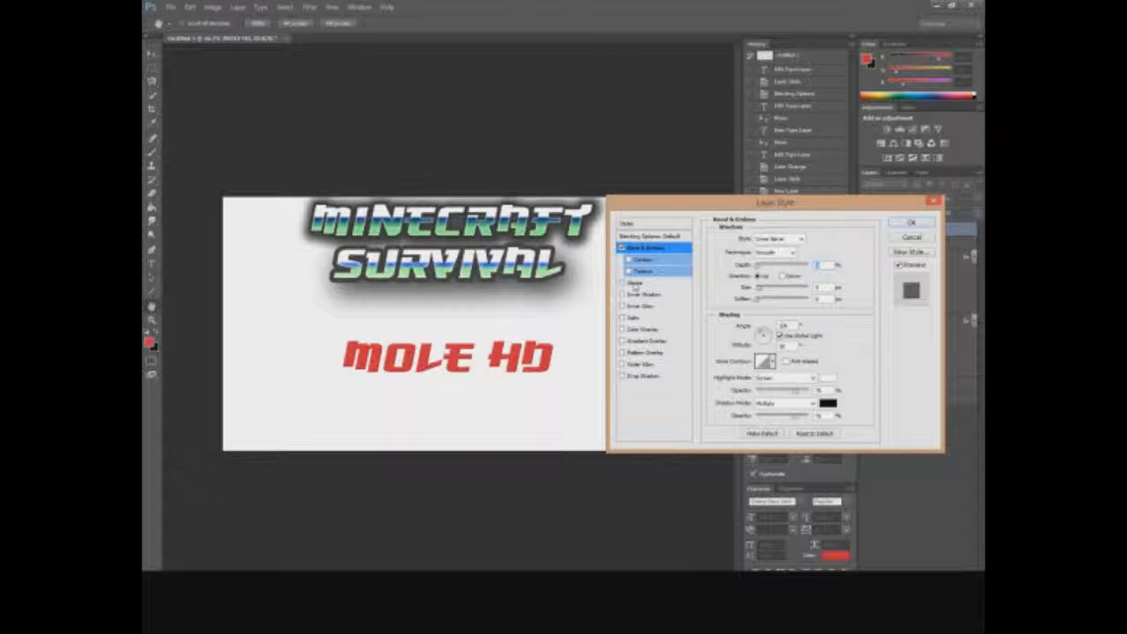
{"action": "left_click", "coordinate": [644, 260]}
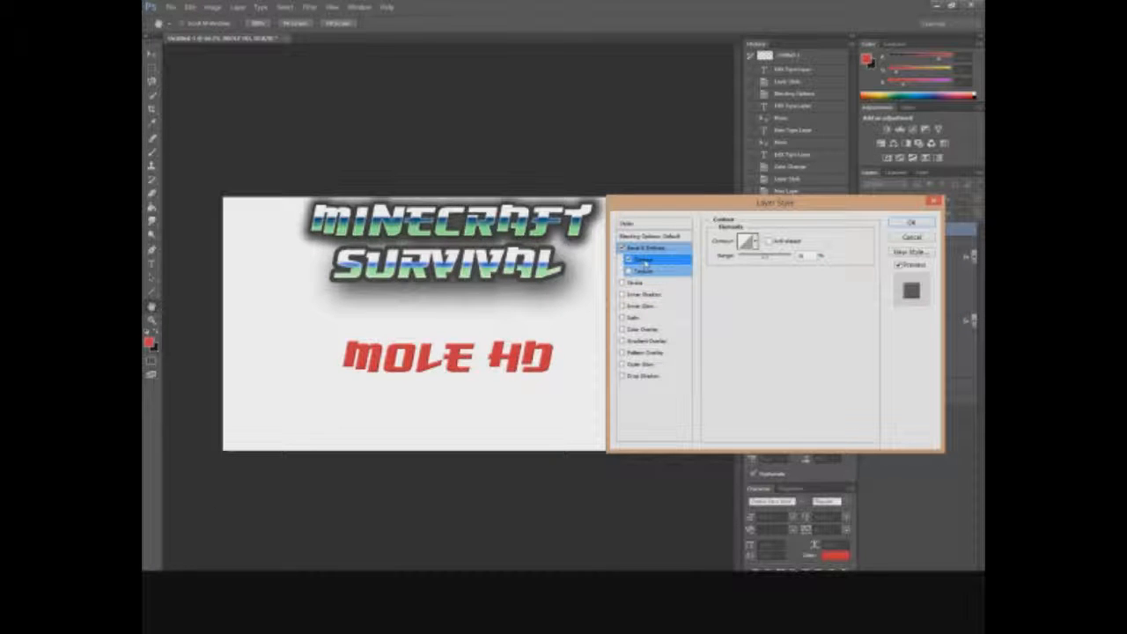
{"action": "left_click", "coordinate": [628, 259]}
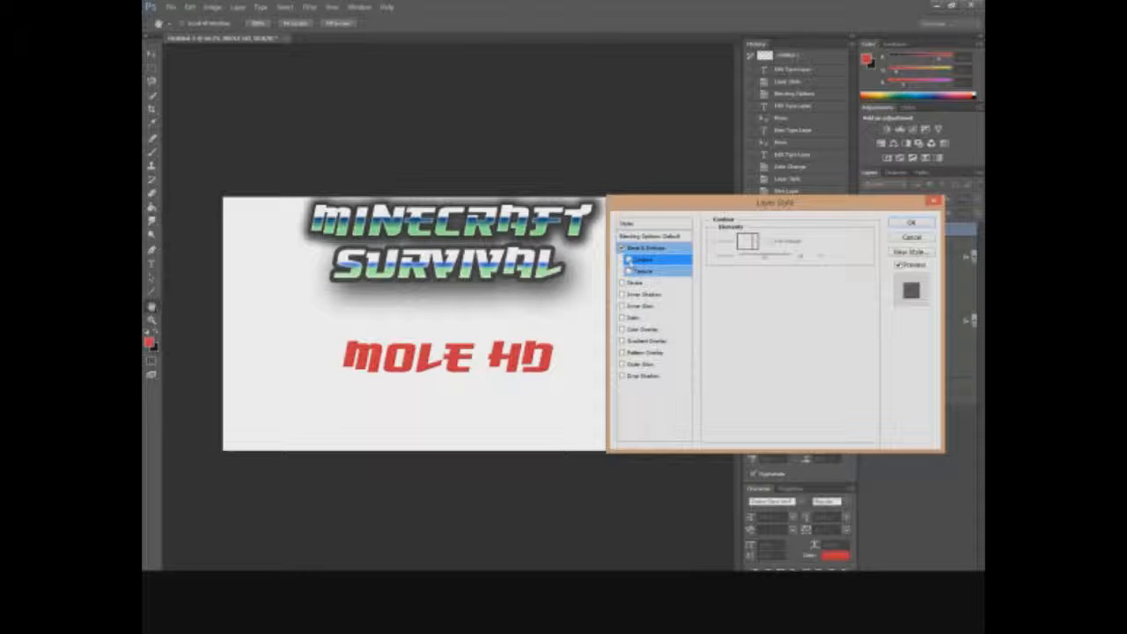
{"action": "left_click", "coordinate": [628, 260]}
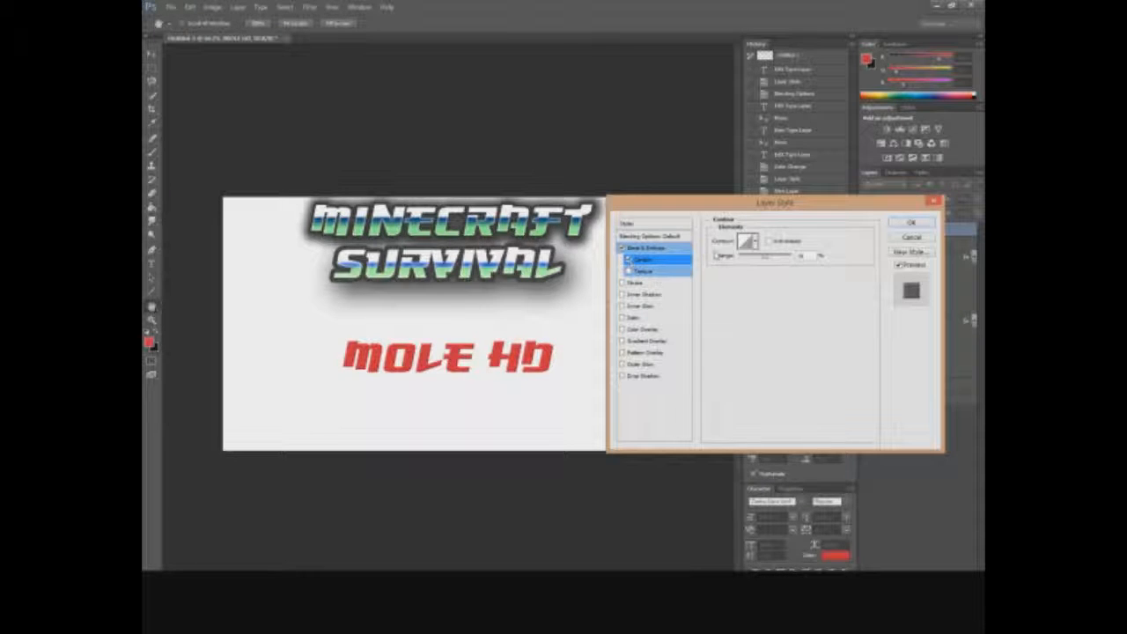
{"action": "mouse_move", "coordinate": [764, 259]}
{"action": "left_mouse_down"}
{"action": "mouse_move", "coordinate": [780, 261]}
{"action": "mouse_move", "coordinate": [732, 262]}
{"action": "mouse_move", "coordinate": [766, 268]}
{"action": "mouse_move", "coordinate": [735, 275]}
{"action": "mouse_move", "coordinate": [776, 269]}
{"action": "left_mouse_up"}
Try a texture pattern on the bevel, then turn off Bevel & Emboss together with its contour and texture.
{"action": "left_click", "coordinate": [642, 271]}
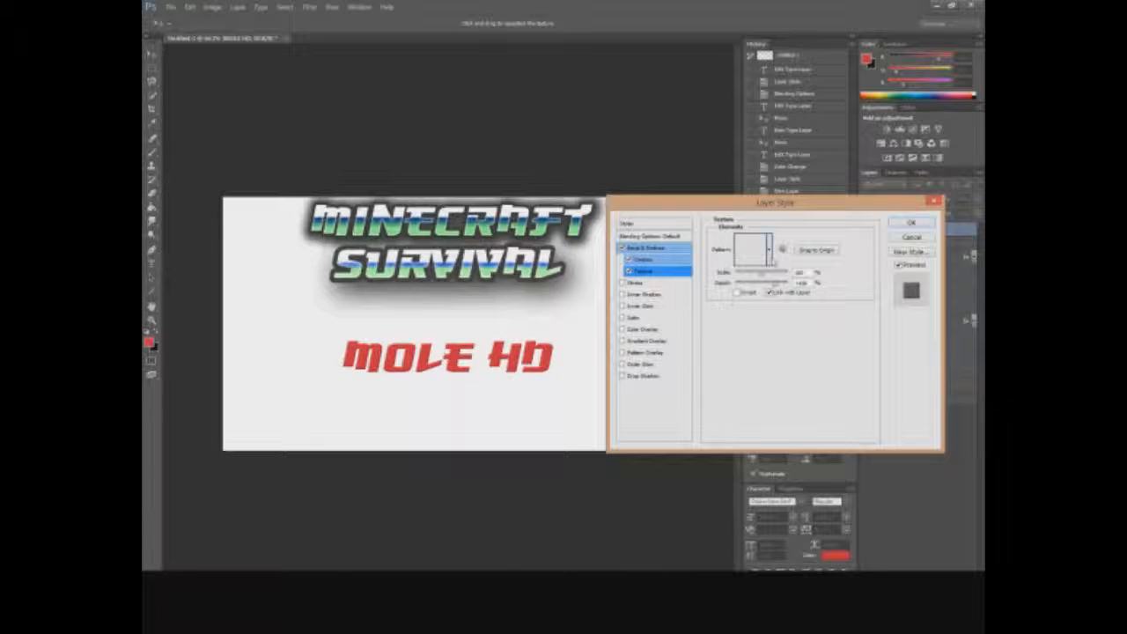
{"action": "left_click", "coordinate": [771, 253]}
{"action": "left_click", "coordinate": [734, 284]}
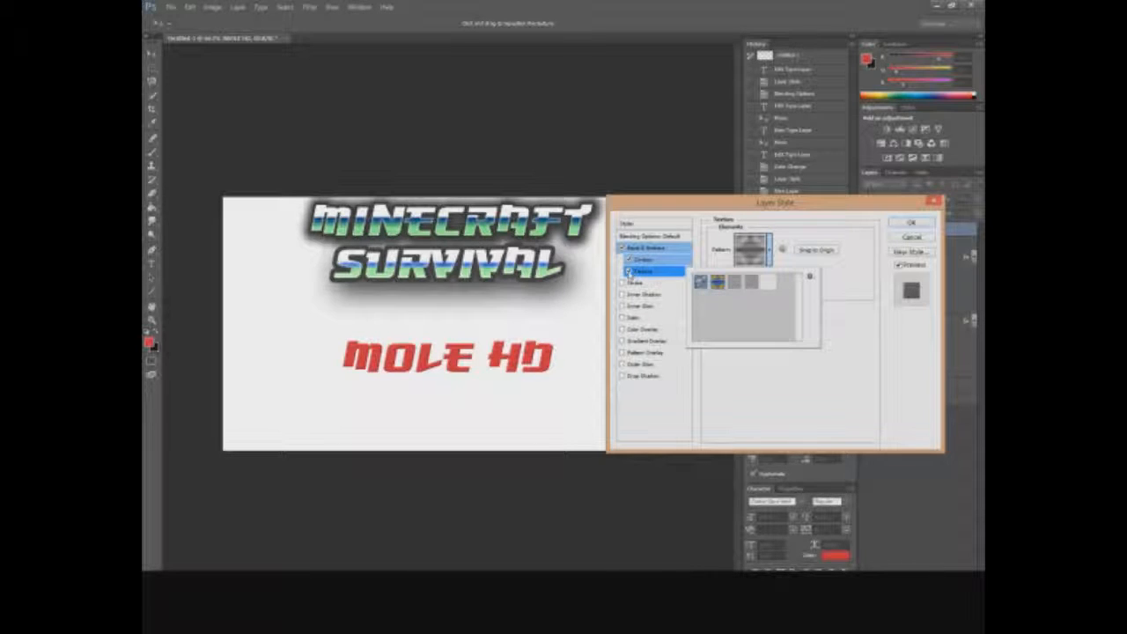
{"action": "left_click", "coordinate": [628, 271]}
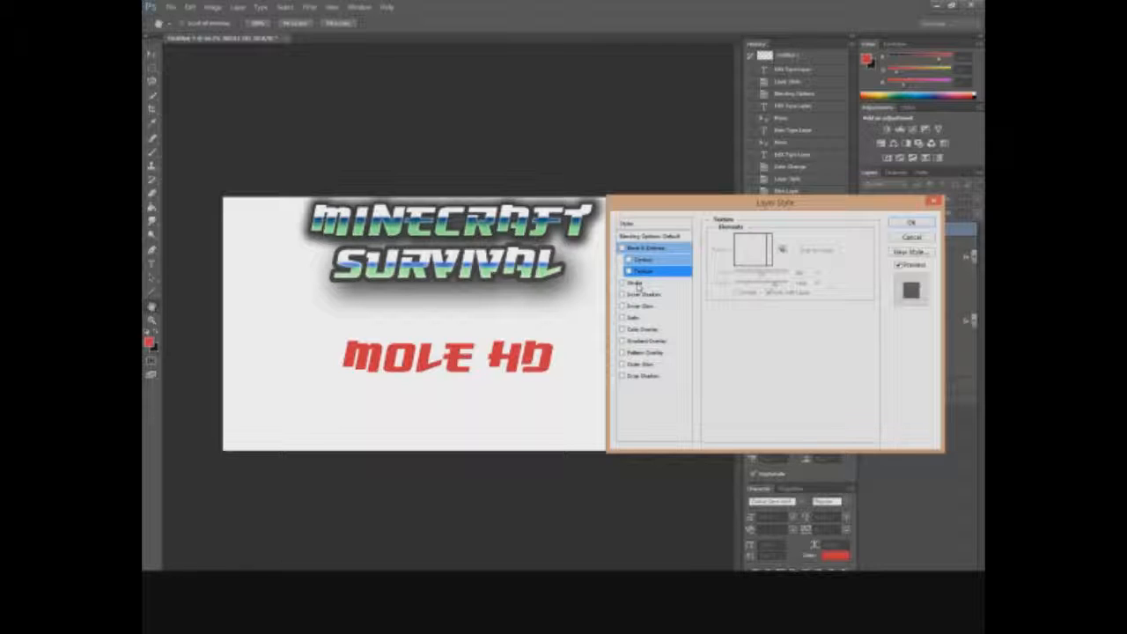
Add a thick outside stroke to the MOLE HD text and color it near-black, #171717.
{"action": "left_click", "coordinate": [638, 284]}
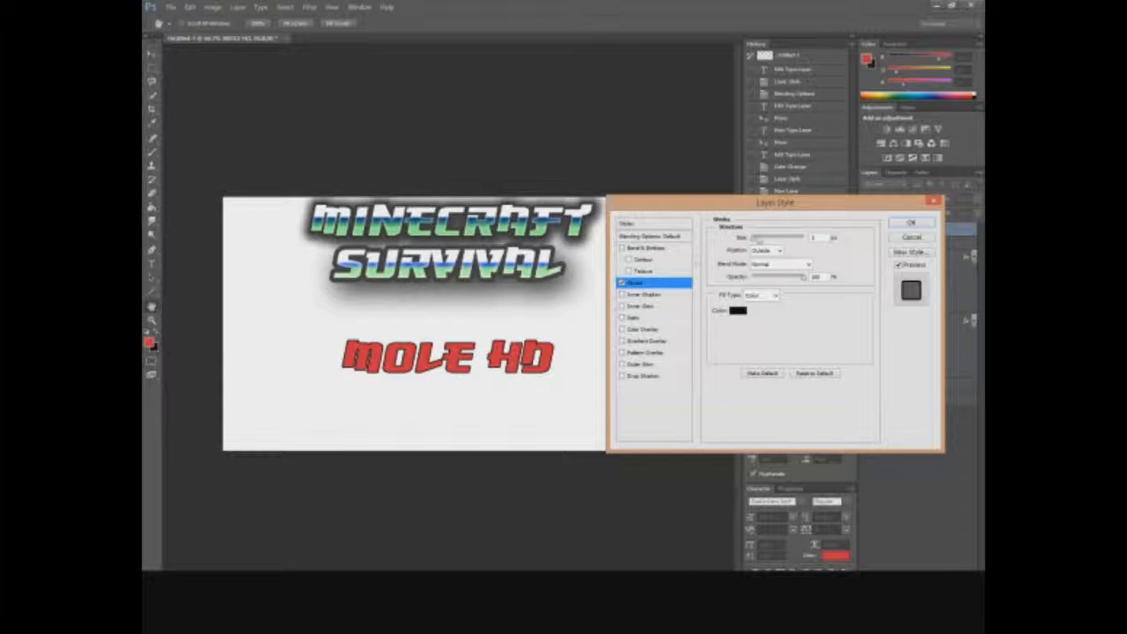
{"action": "left_click_drag", "start_coordinate": [756, 239], "coordinate": [759, 246]}
{"action": "left_click", "coordinate": [738, 311]}
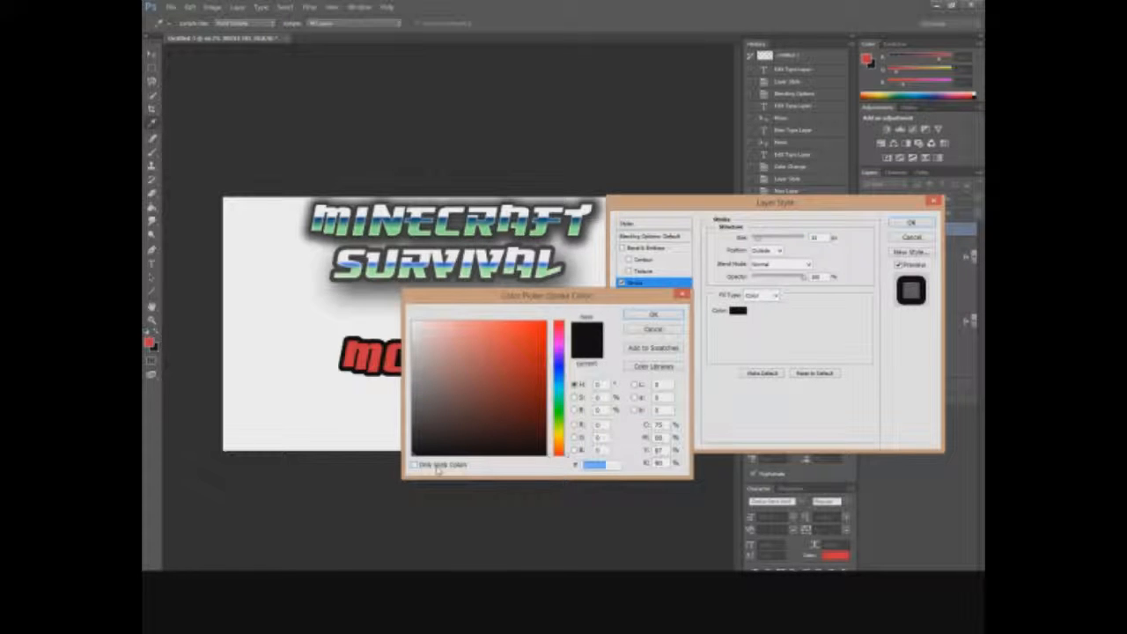
{"action": "left_click", "coordinate": [411, 450]}
{"action": "left_click_drag", "start_coordinate": [412, 450], "coordinate": [411, 442]}
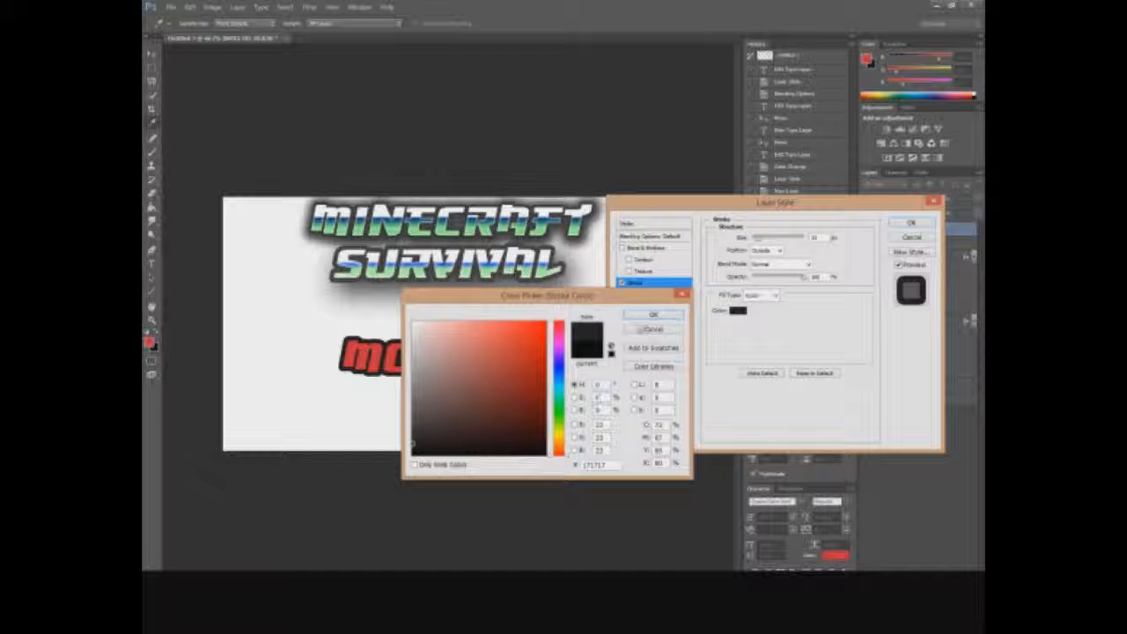
{"action": "left_click", "coordinate": [650, 316]}
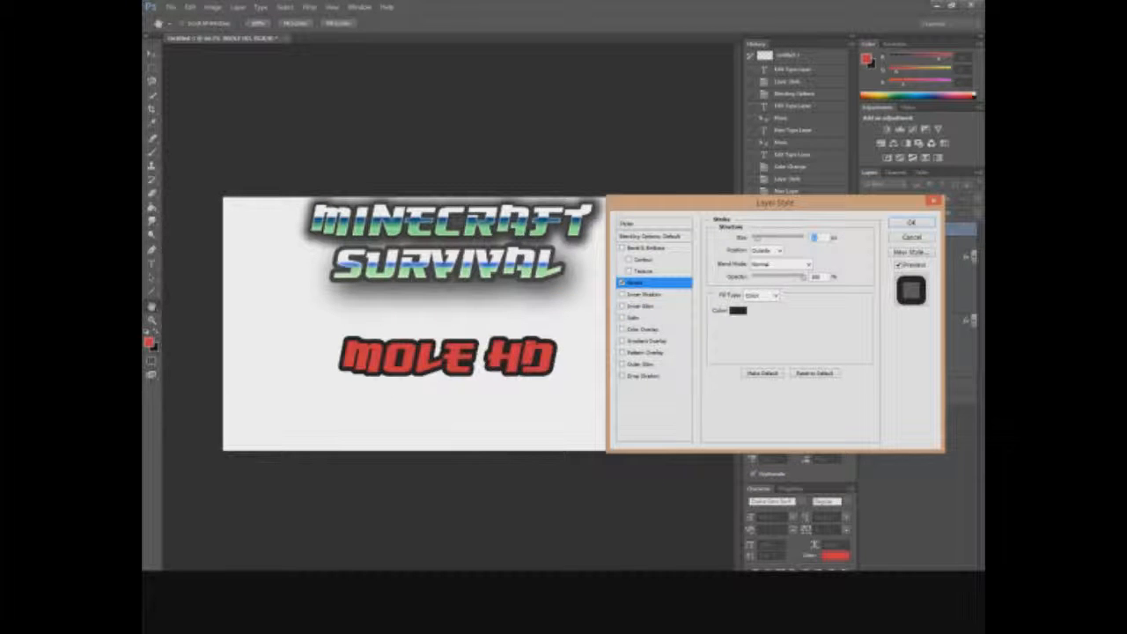
Set the stroke color to the dark grey #2a2a2a and slightly lower the stroke's opacity.
{"action": "left_click", "coordinate": [738, 311]}
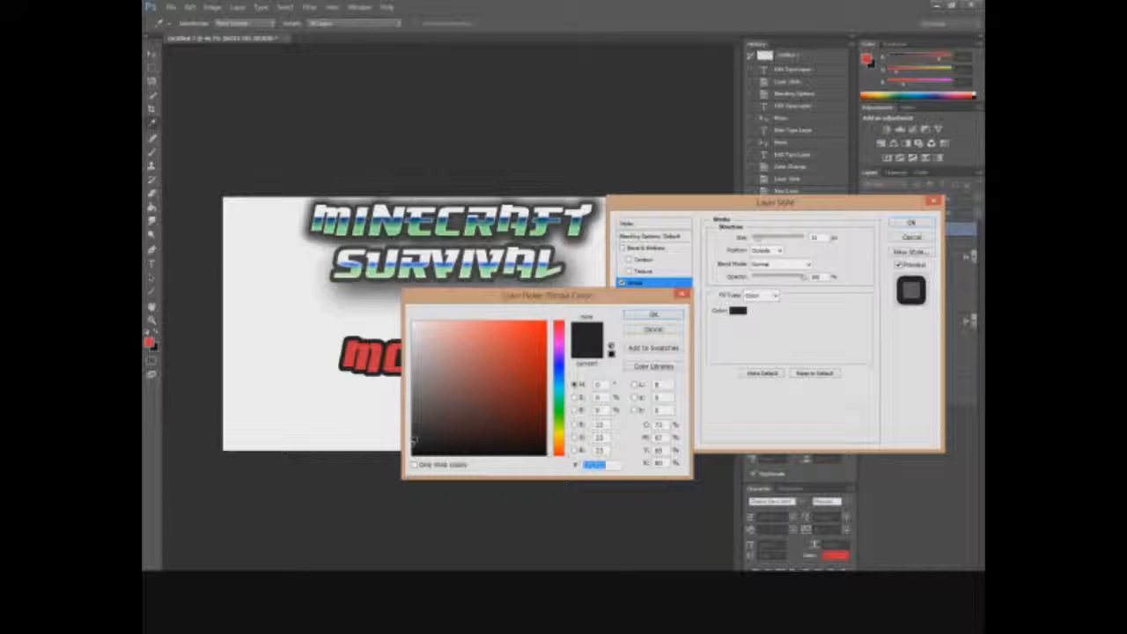
{"action": "left_click_drag", "start_coordinate": [413, 443], "coordinate": [412, 433]}
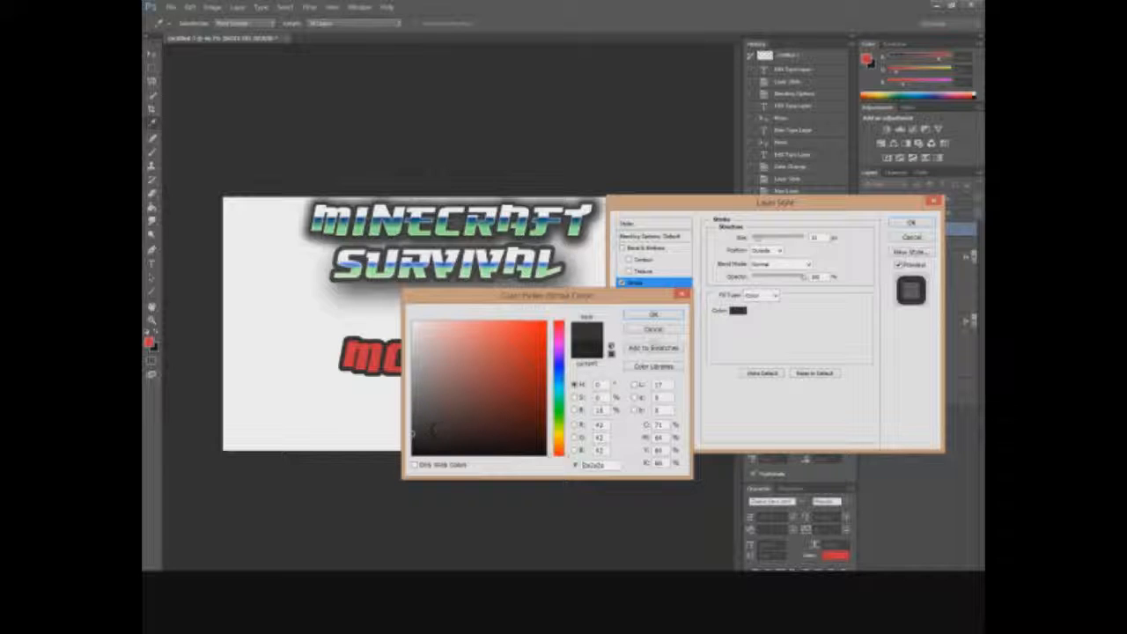
{"action": "left_click", "coordinate": [652, 316]}
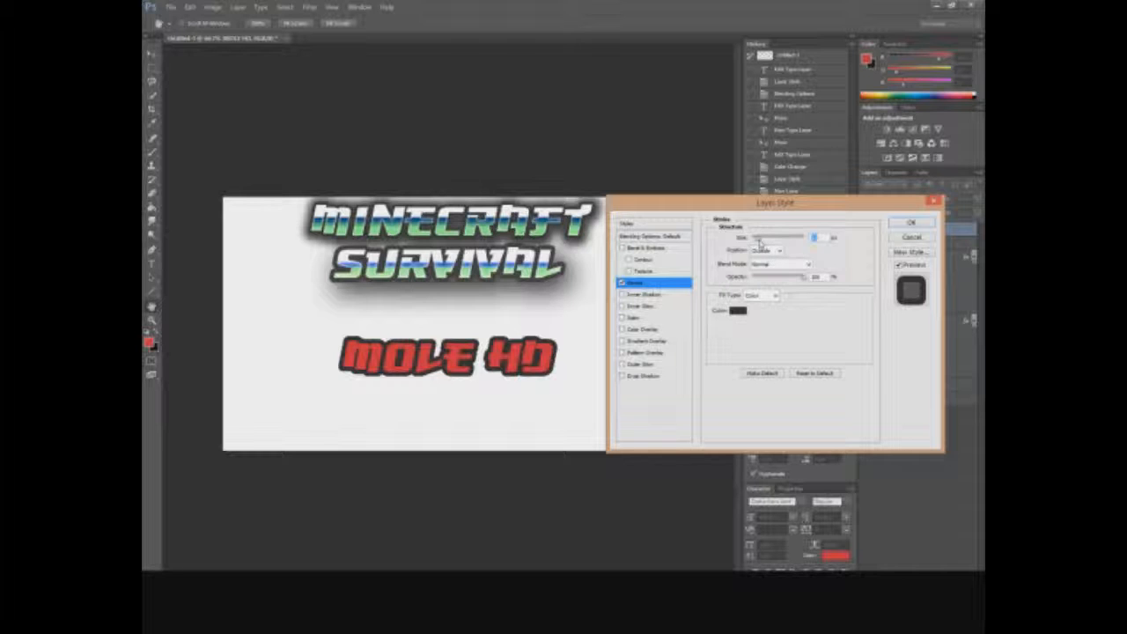
{"action": "mouse_move", "coordinate": [802, 277]}
{"action": "left_mouse_down"}
{"action": "mouse_move", "coordinate": [779, 282]}
{"action": "mouse_move", "coordinate": [803, 289]}
{"action": "left_mouse_up"}
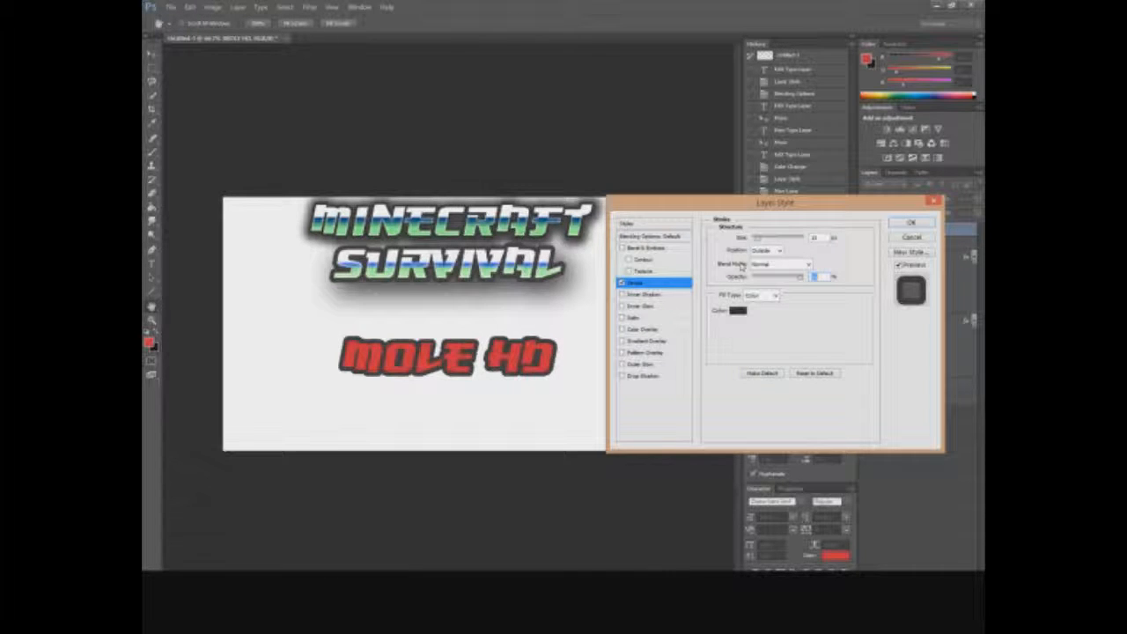
Try an Inner Shadow effect on the MOLE HD text and turn it off again.
{"action": "left_click", "coordinate": [652, 296]}
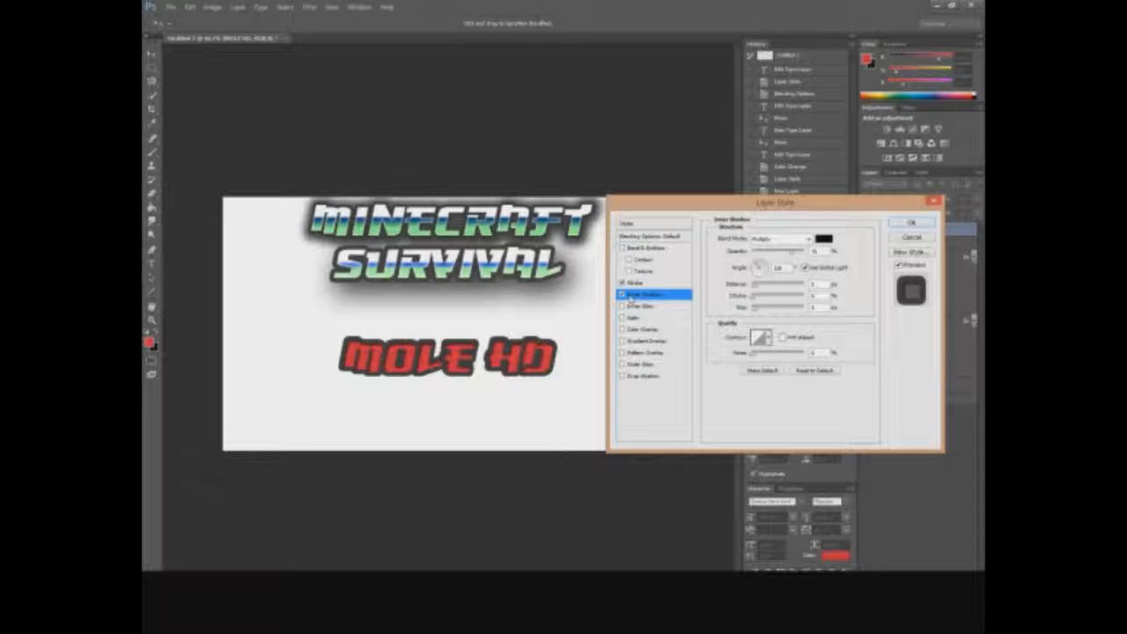
{"action": "left_click", "coordinate": [623, 295]}
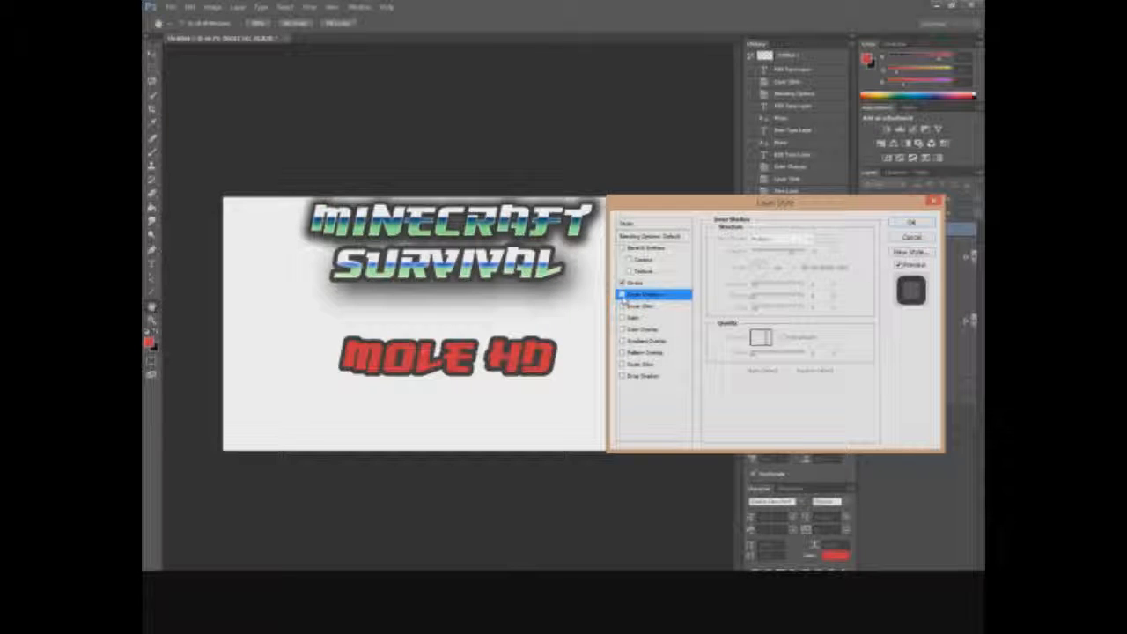
Add an Inner Glow effect to the MOLE HD text and raise its opacity to the maximum.
{"action": "left_click", "coordinate": [623, 306]}
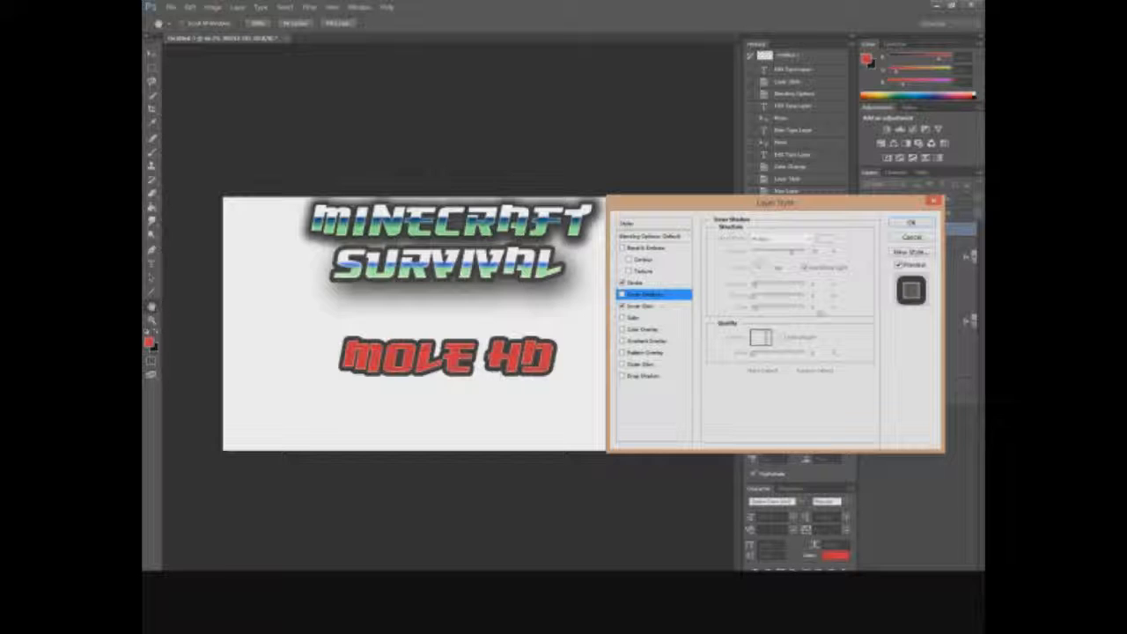
{"action": "left_click", "coordinate": [641, 306]}
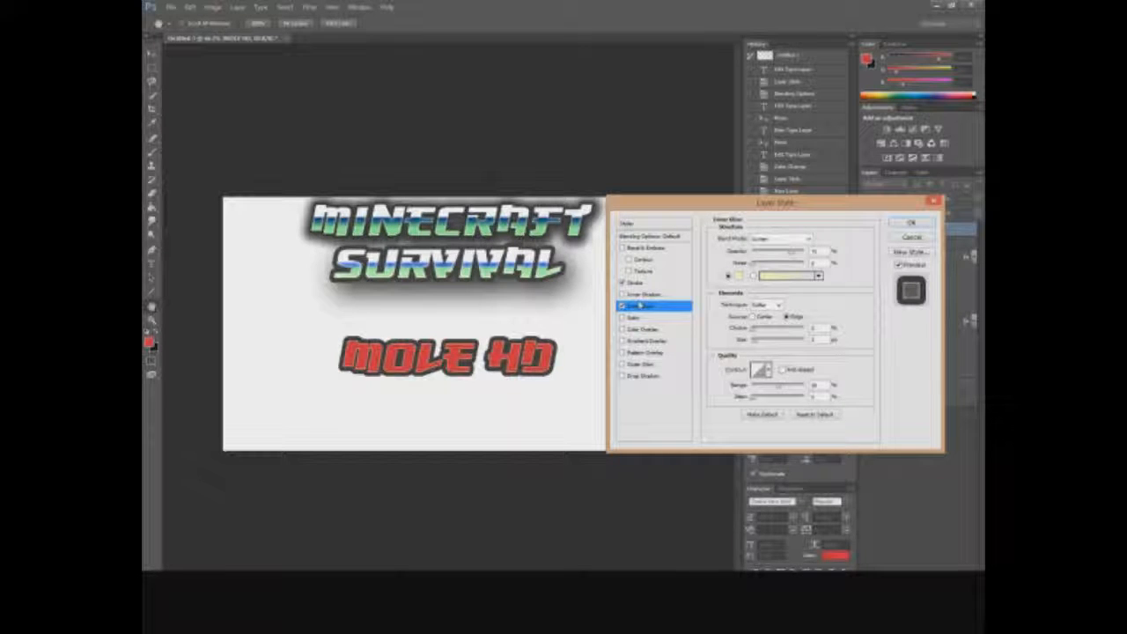
{"action": "left_click_drag", "start_coordinate": [792, 255], "coordinate": [767, 266]}
{"action": "left_click_drag", "start_coordinate": [778, 254], "coordinate": [820, 260]}
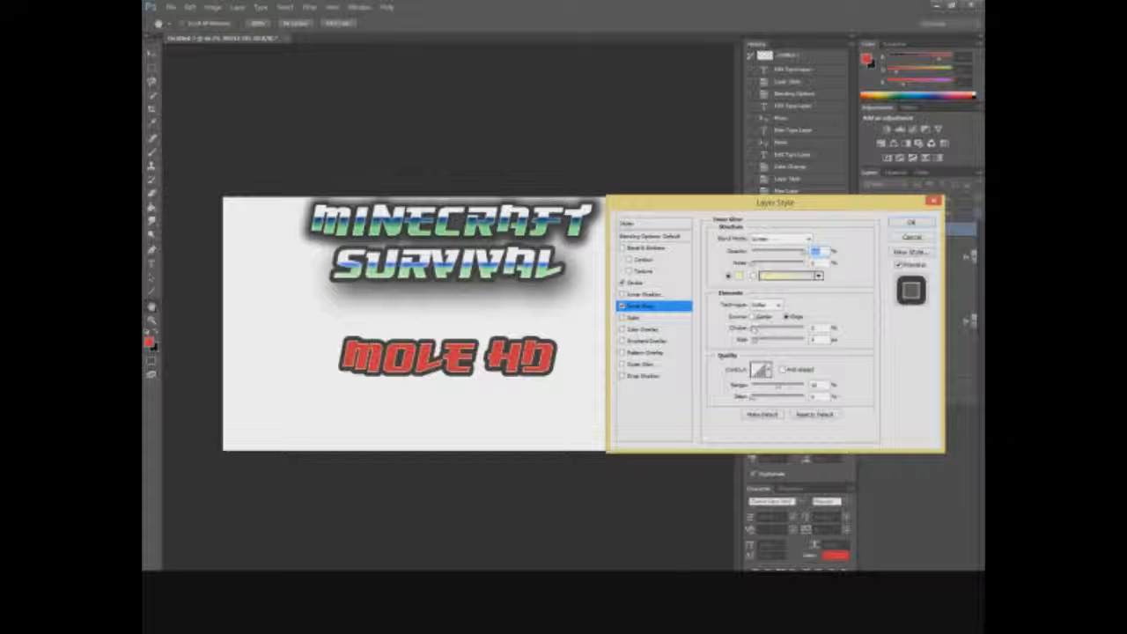
{"action": "left_click", "coordinate": [792, 276]}
{"action": "left_click", "coordinate": [664, 227]}
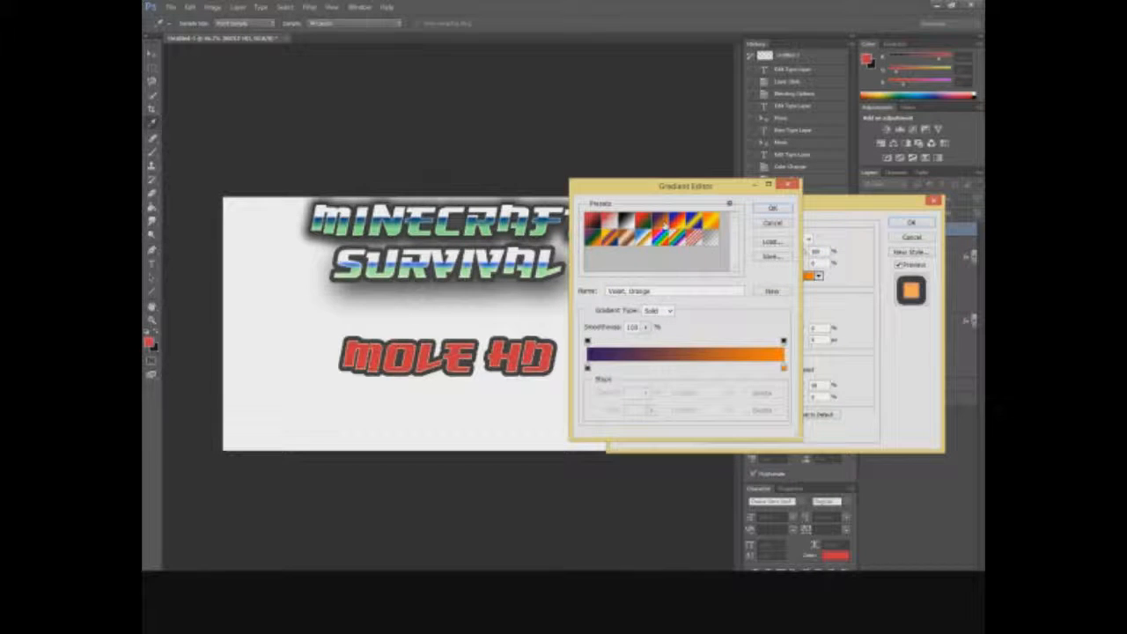
{"action": "left_click", "coordinate": [772, 223]}
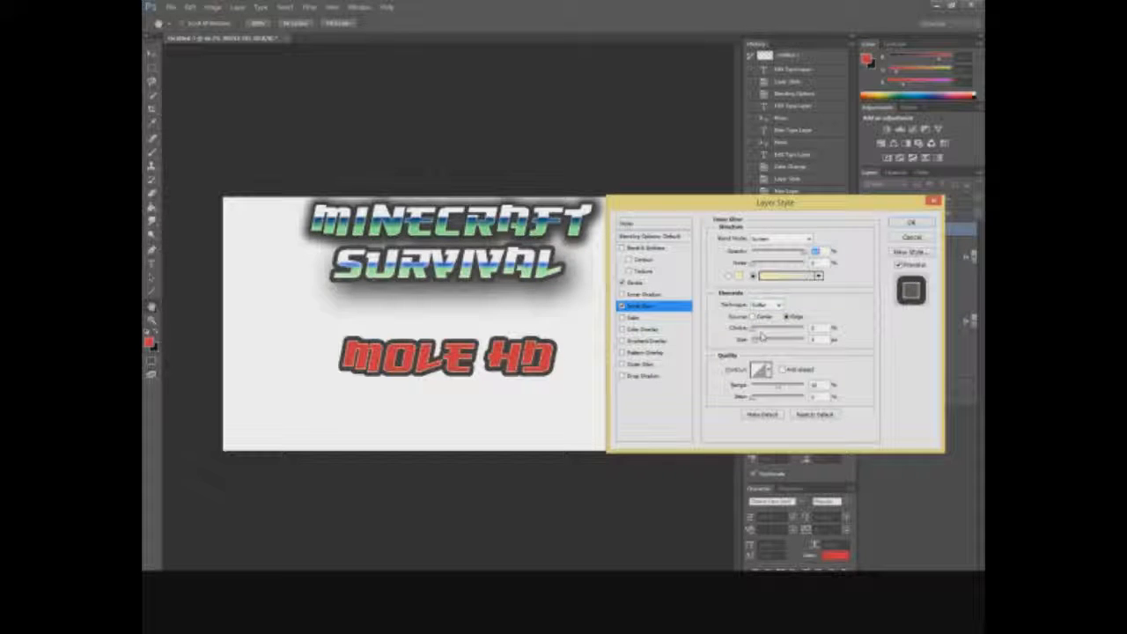
Fine-tune the Inner Glow's choke and size to small values on the MOLE HD text and lower the glow's opacity.
{"action": "left_click_drag", "start_coordinate": [754, 332], "coordinate": [786, 331]}
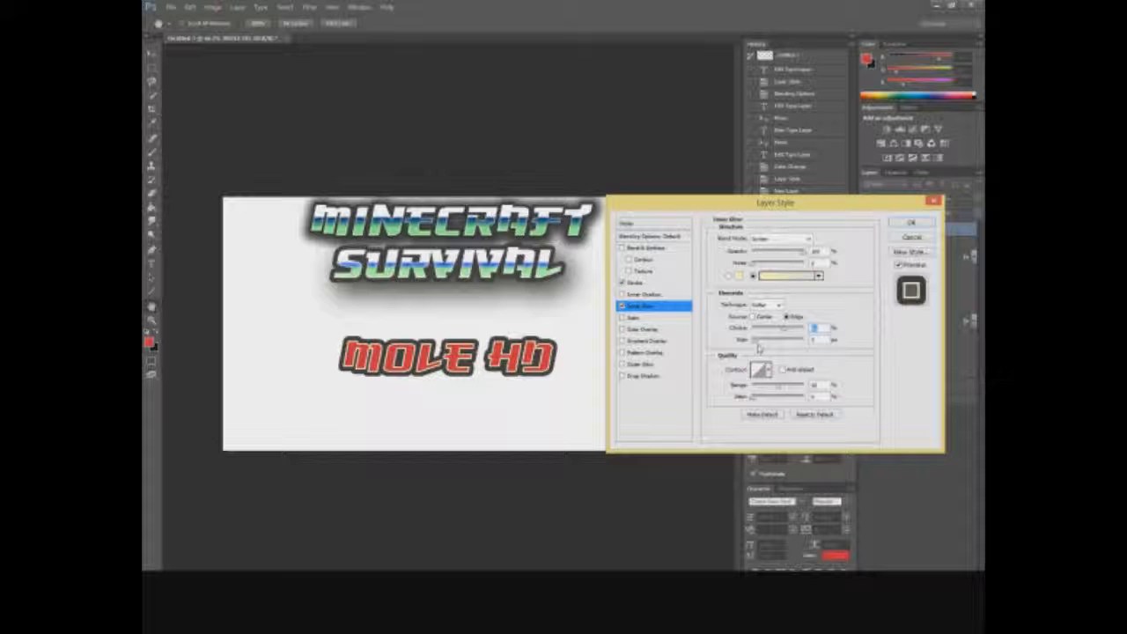
{"action": "mouse_move", "coordinate": [756, 343]}
{"action": "left_mouse_down"}
{"action": "mouse_move", "coordinate": [772, 332]}
{"action": "mouse_move", "coordinate": [746, 334]}
{"action": "left_mouse_up"}
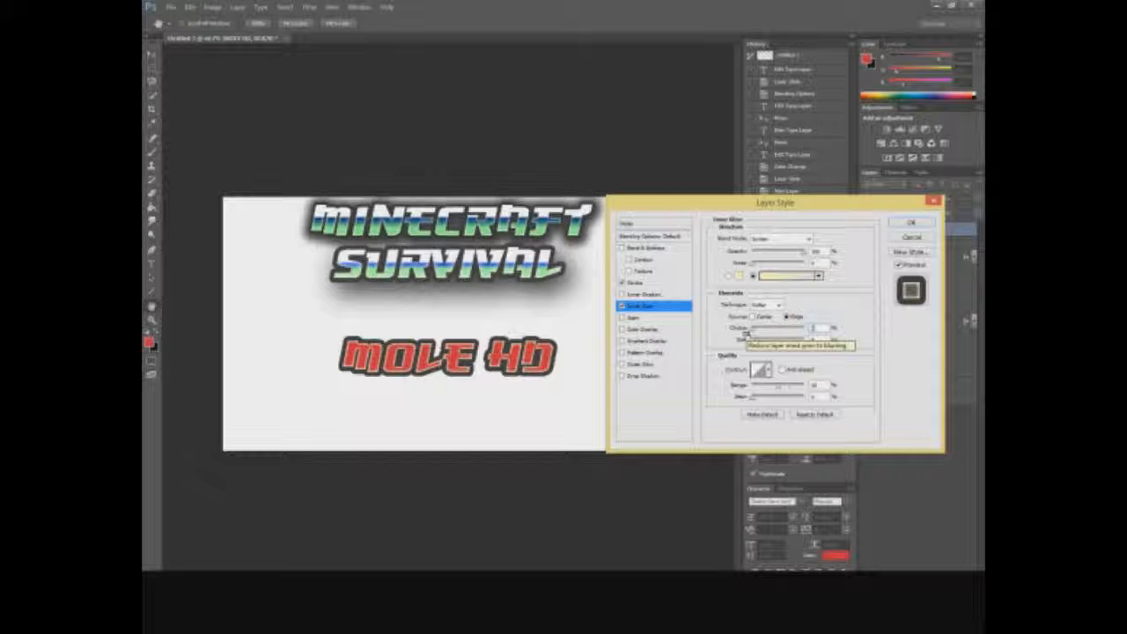
{"action": "left_click_drag", "start_coordinate": [745, 333], "coordinate": [810, 333]}
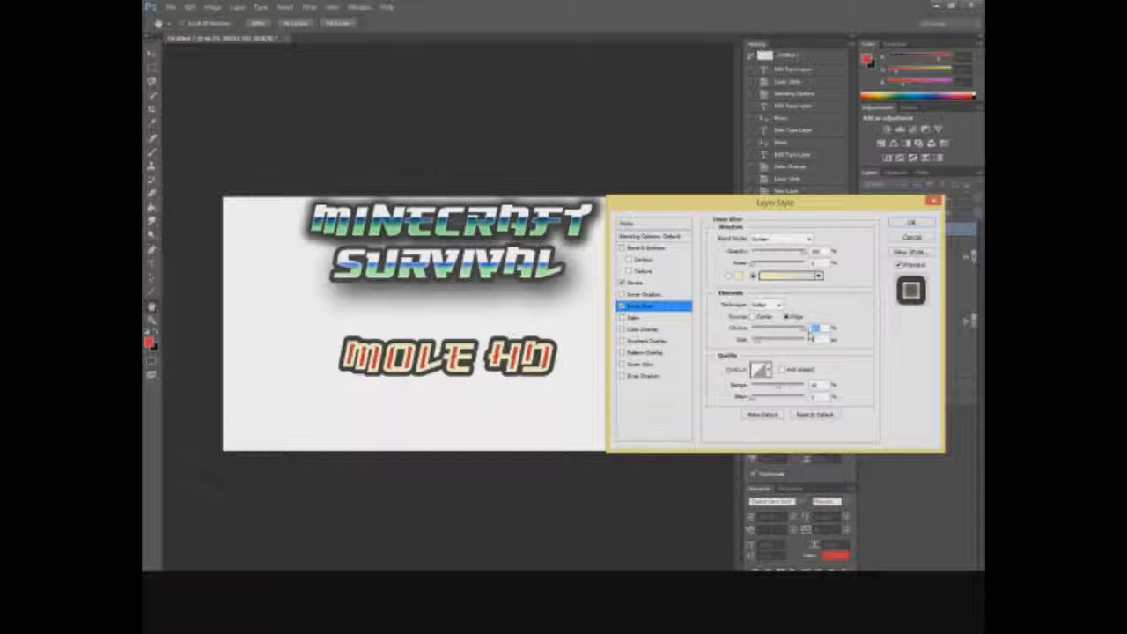
{"action": "left_click_drag", "start_coordinate": [805, 332], "coordinate": [756, 344]}
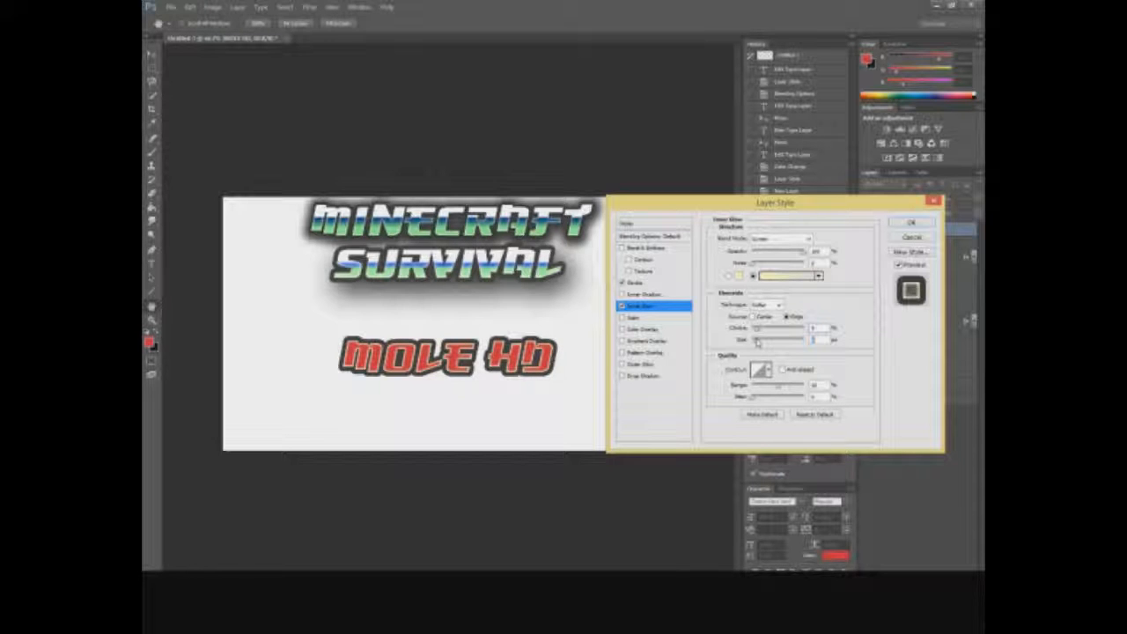
{"action": "left_click_drag", "start_coordinate": [757, 343], "coordinate": [757, 345]}
{"action": "left_click", "coordinate": [789, 254]}
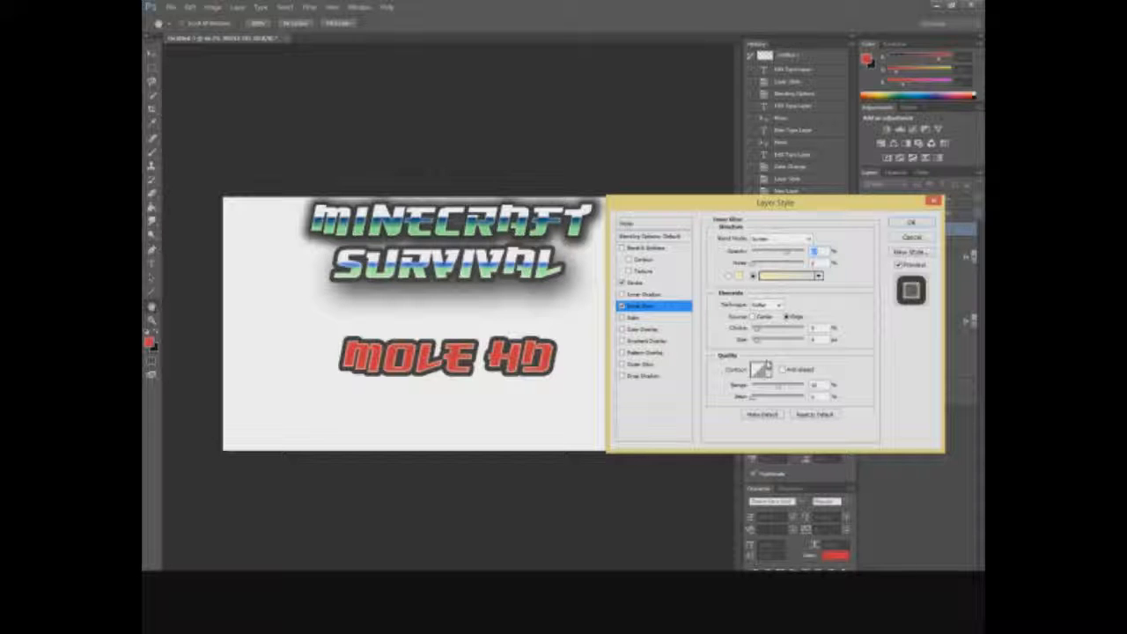
Try the Satin and Color Overlay effects on the MOLE HD text and turn each one off again.
{"action": "left_click", "coordinate": [637, 319]}
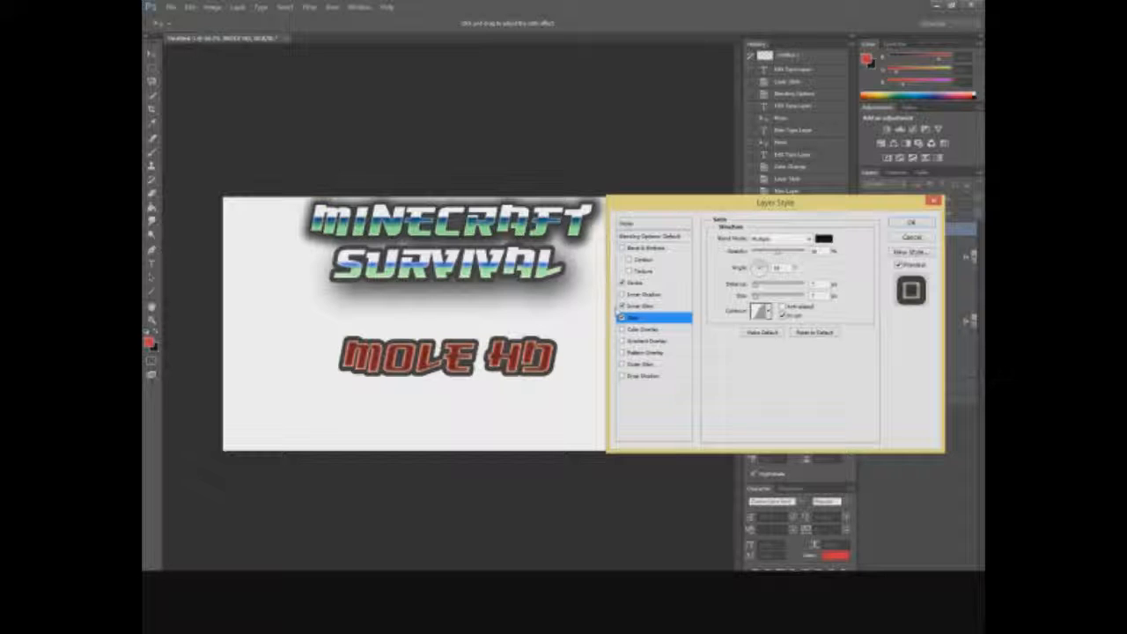
{"action": "left_click", "coordinate": [621, 318]}
{"action": "left_click", "coordinate": [637, 330]}
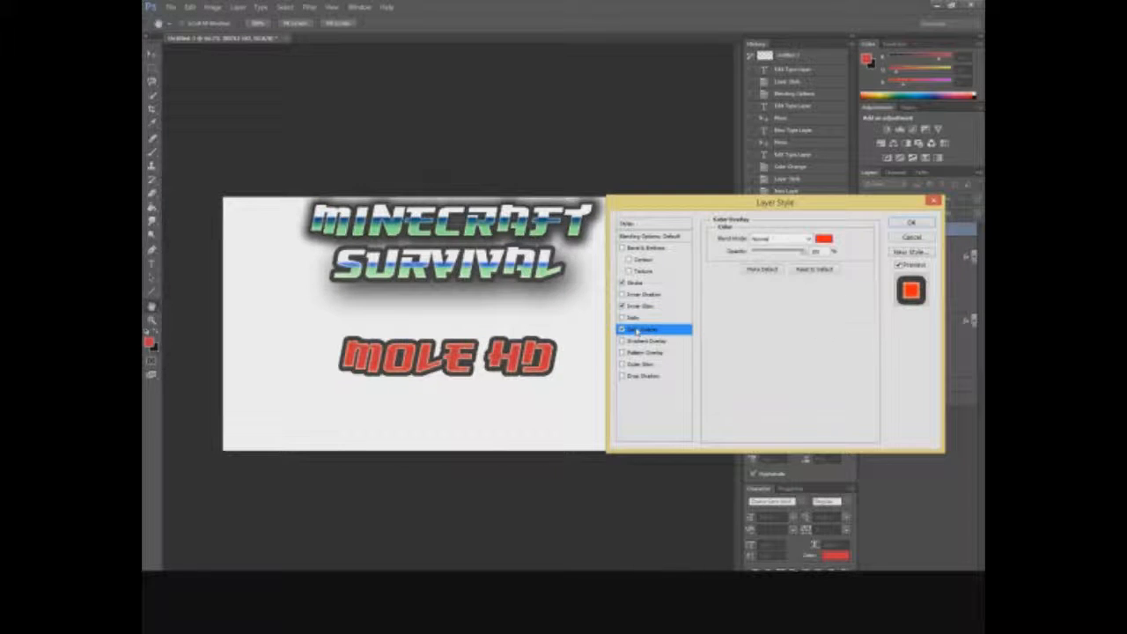
{"action": "left_click", "coordinate": [621, 329]}
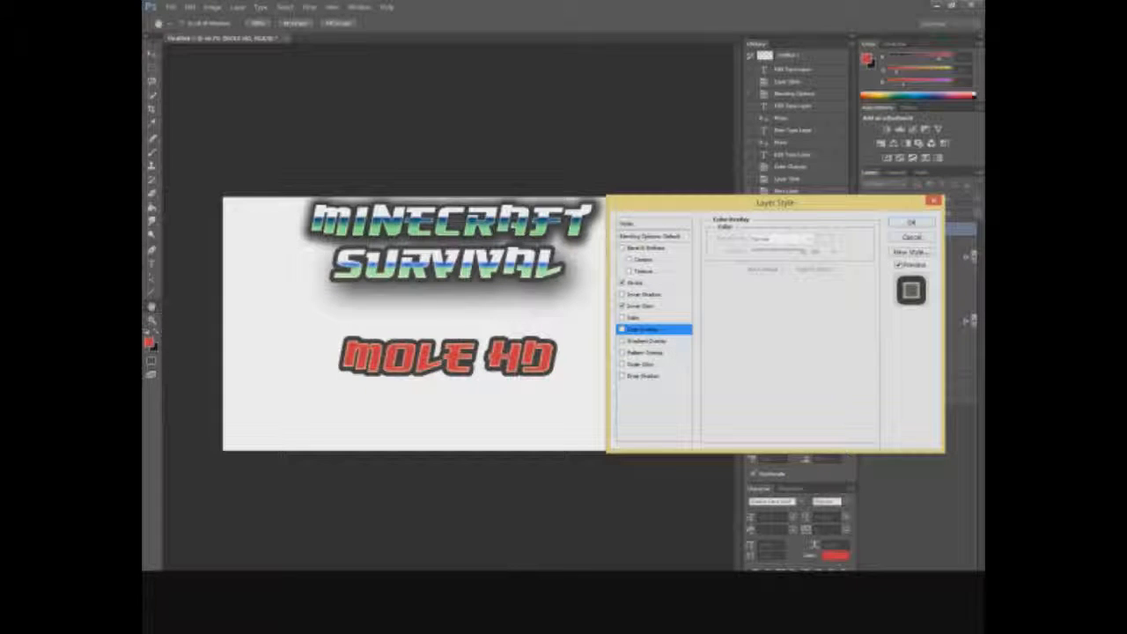
Add a Gradient Overlay effect to the MOLE HD text at maximum opacity and open its gradient presets.
{"action": "left_click", "coordinate": [640, 342]}
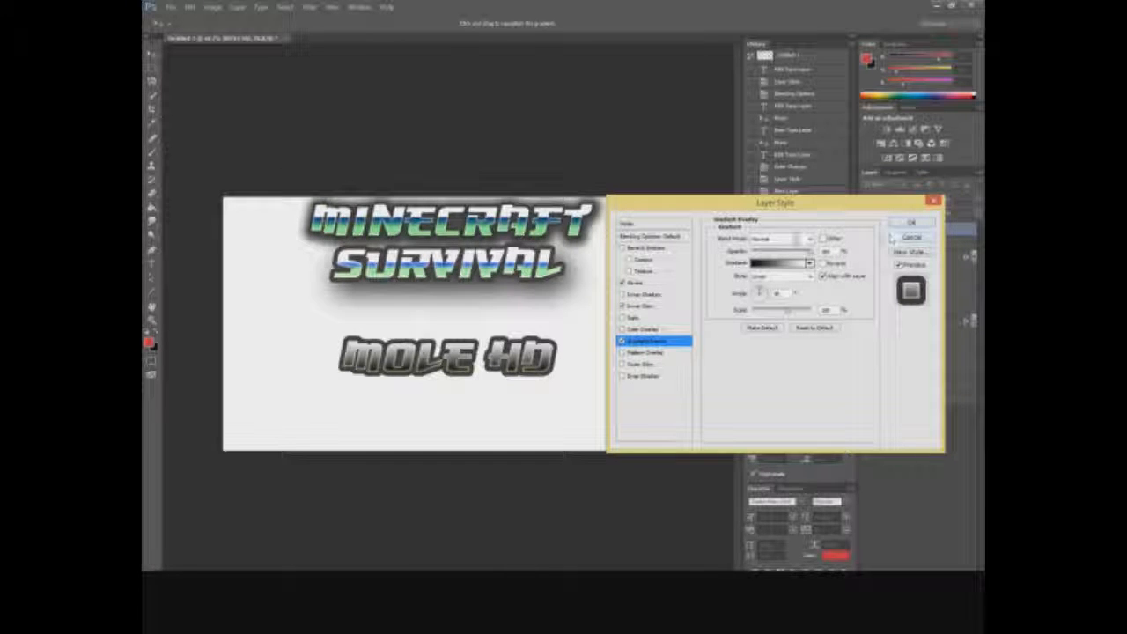
{"action": "mouse_move", "coordinate": [810, 252]}
{"action": "left_mouse_down"}
{"action": "mouse_move", "coordinate": [786, 253]}
{"action": "mouse_move", "coordinate": [812, 253]}
{"action": "left_mouse_up"}
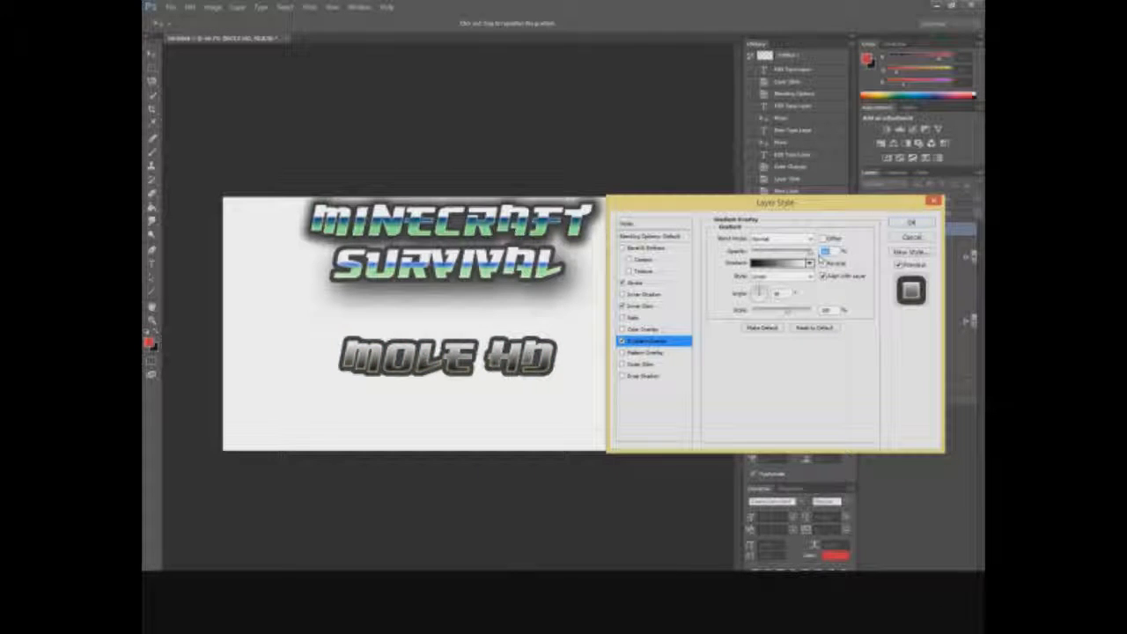
{"action": "left_click", "coordinate": [810, 263]}
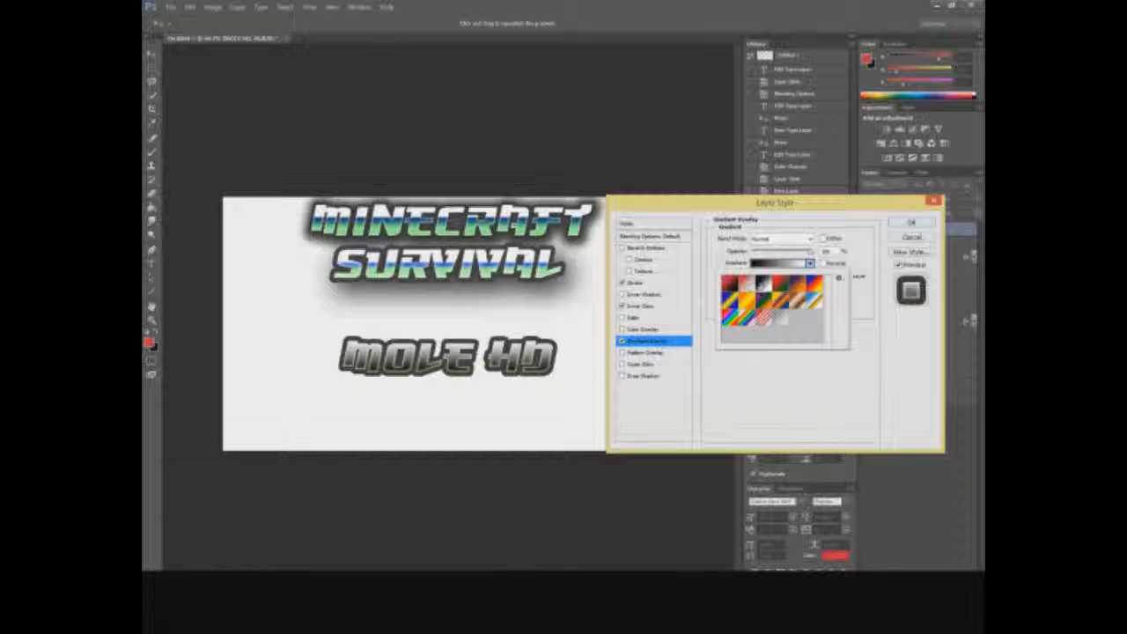
Try various gradient presets on the MOLE HD text, including blue-yellow, copper, striped, rainbow and blue-red-yellow ones.
{"action": "left_click", "coordinate": [737, 286]}
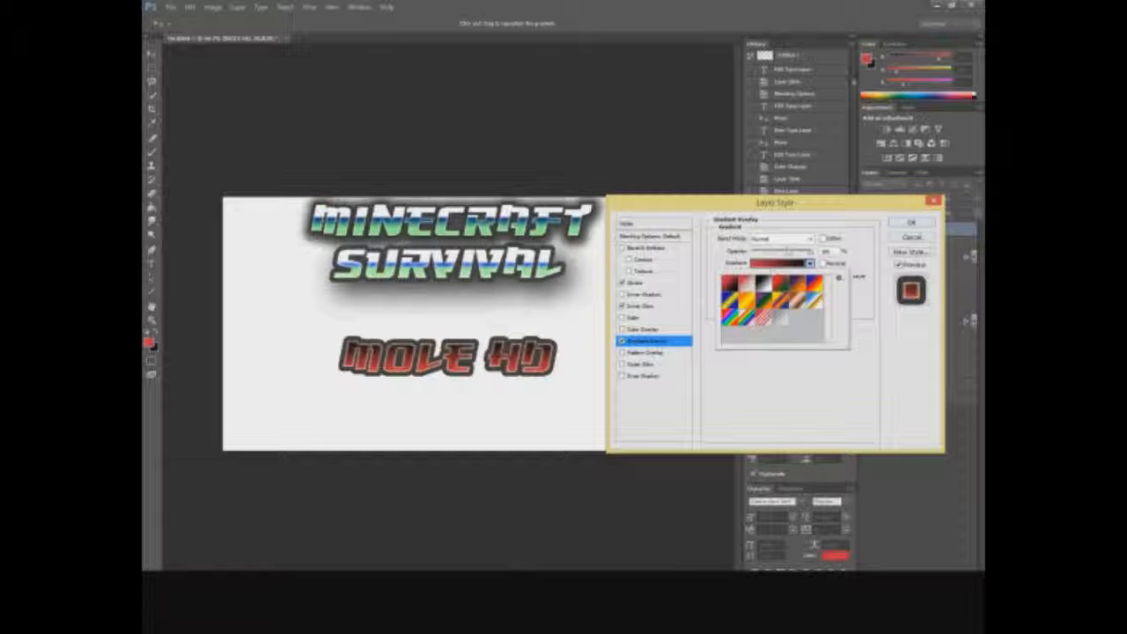
{"action": "left_click", "coordinate": [745, 301]}
{"action": "left_click", "coordinate": [732, 302]}
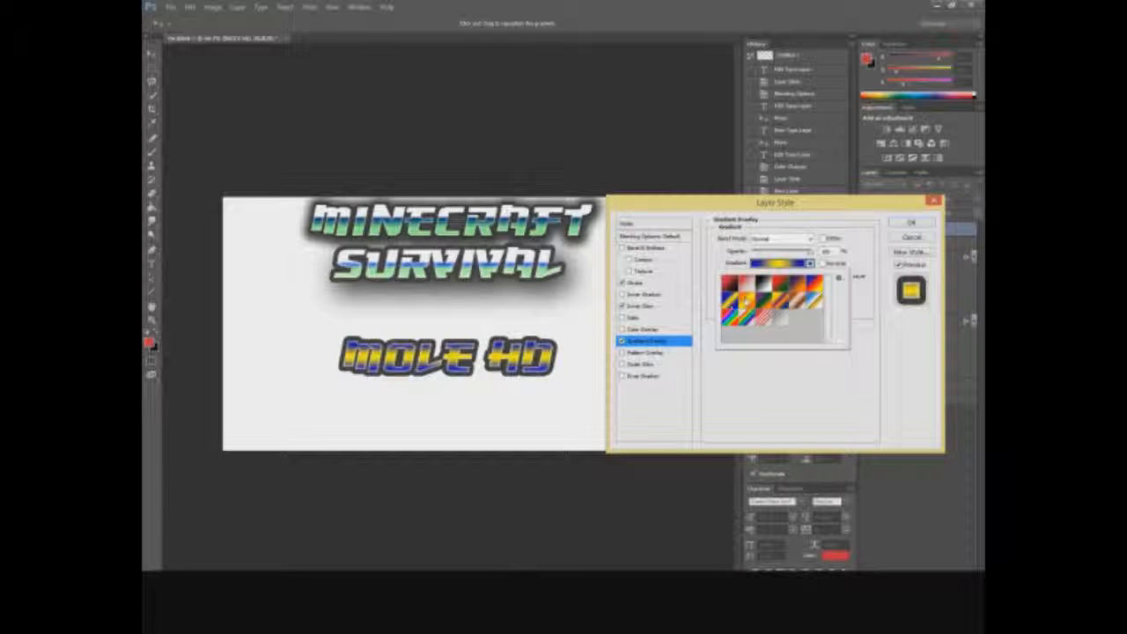
{"action": "left_click", "coordinate": [764, 303]}
{"action": "left_click", "coordinate": [781, 305]}
{"action": "left_click", "coordinate": [791, 308]}
{"action": "left_click", "coordinate": [810, 305]}
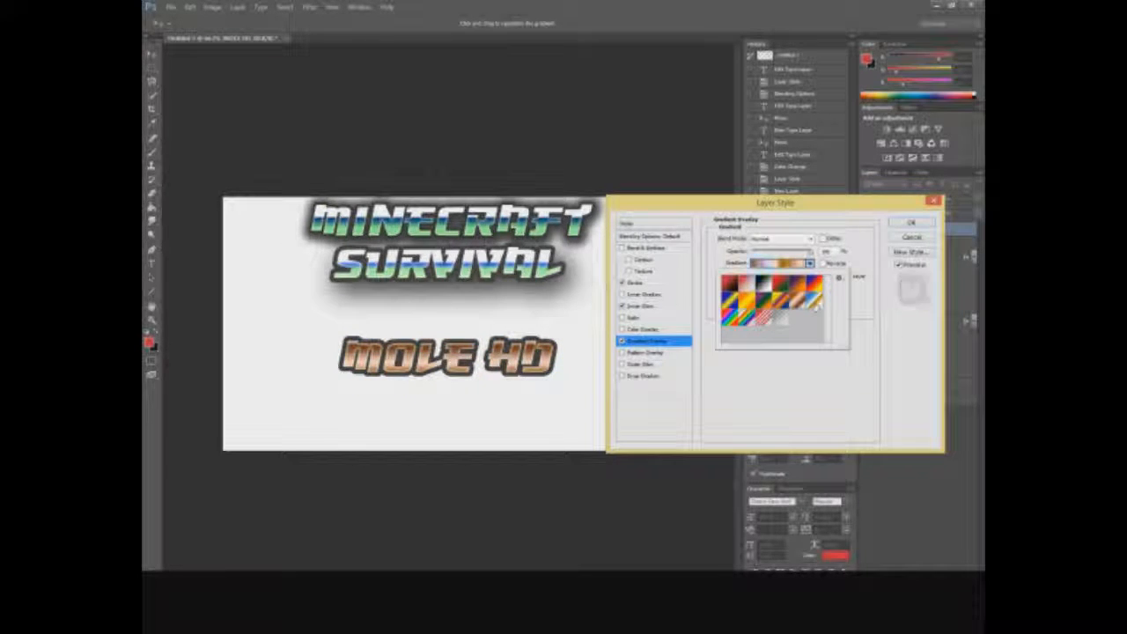
{"action": "left_click", "coordinate": [758, 317]}
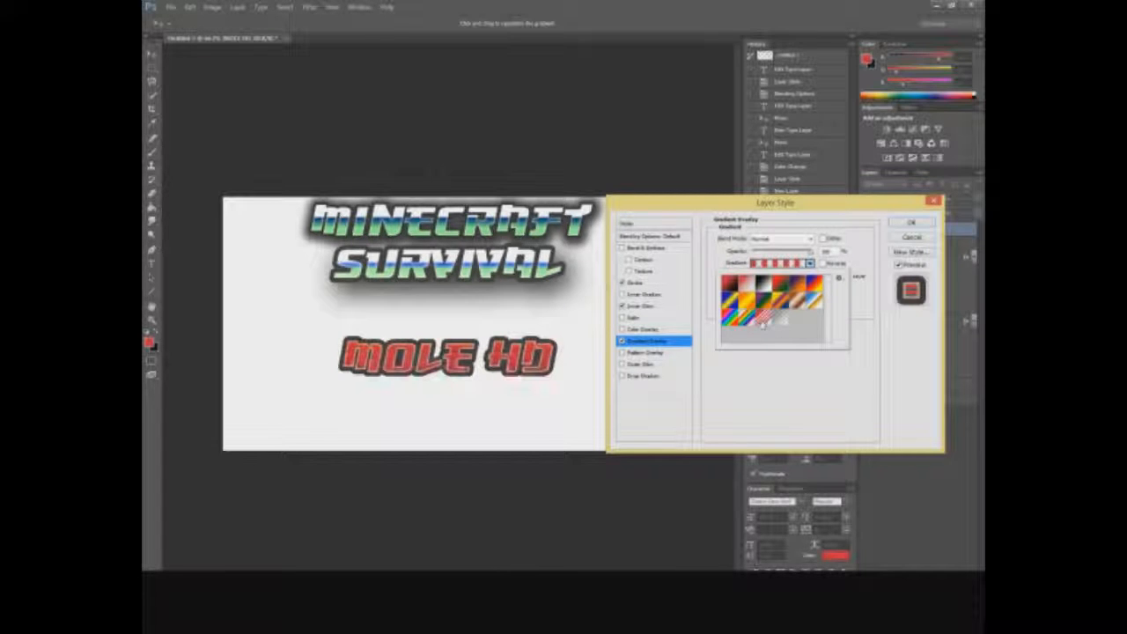
{"action": "left_click", "coordinate": [746, 321]}
{"action": "left_click", "coordinate": [734, 323]}
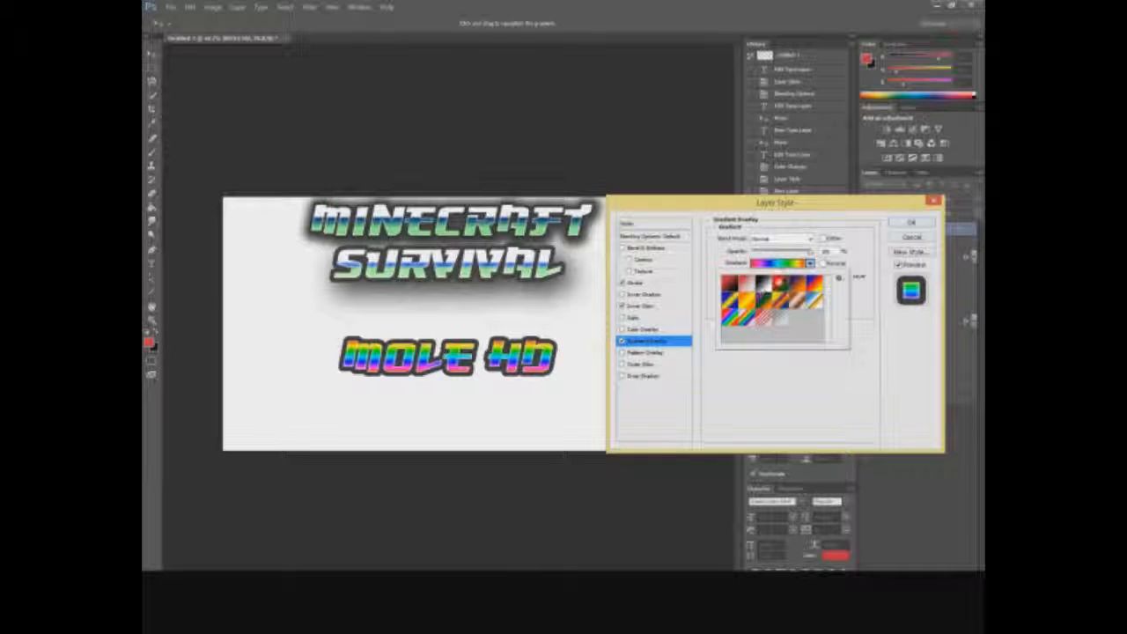
{"action": "left_click", "coordinate": [779, 285]}
{"action": "left_click", "coordinate": [810, 287]}
{"action": "left_click", "coordinate": [797, 294]}
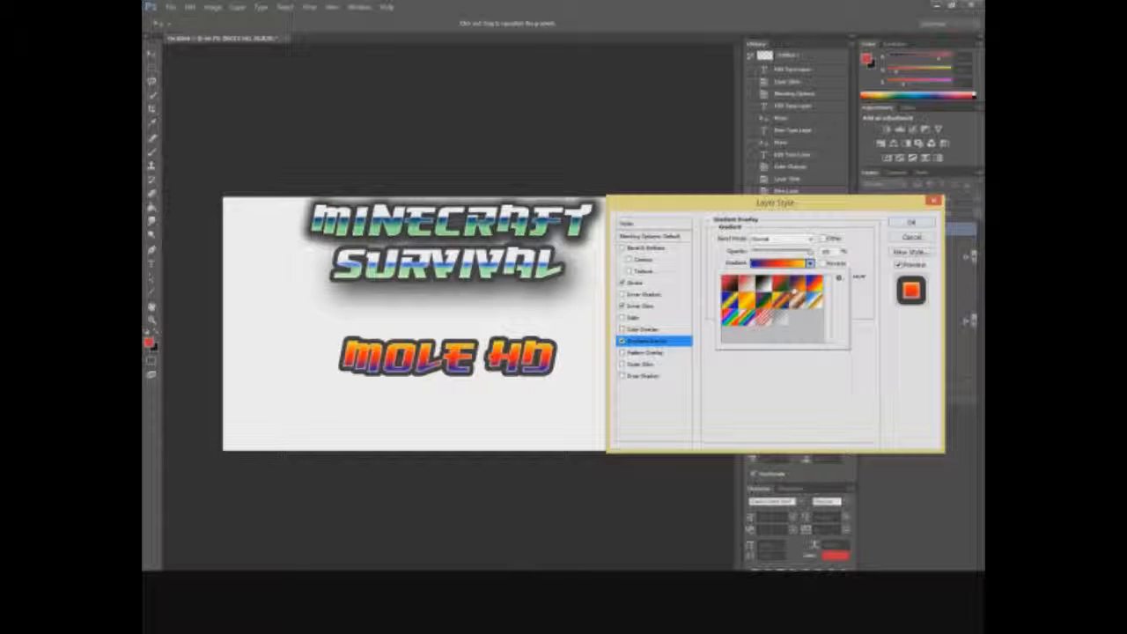
Compare the red presets and choose the red-to-black Foreground to Background gradient for the overlay.
{"action": "left_click", "coordinate": [731, 286]}
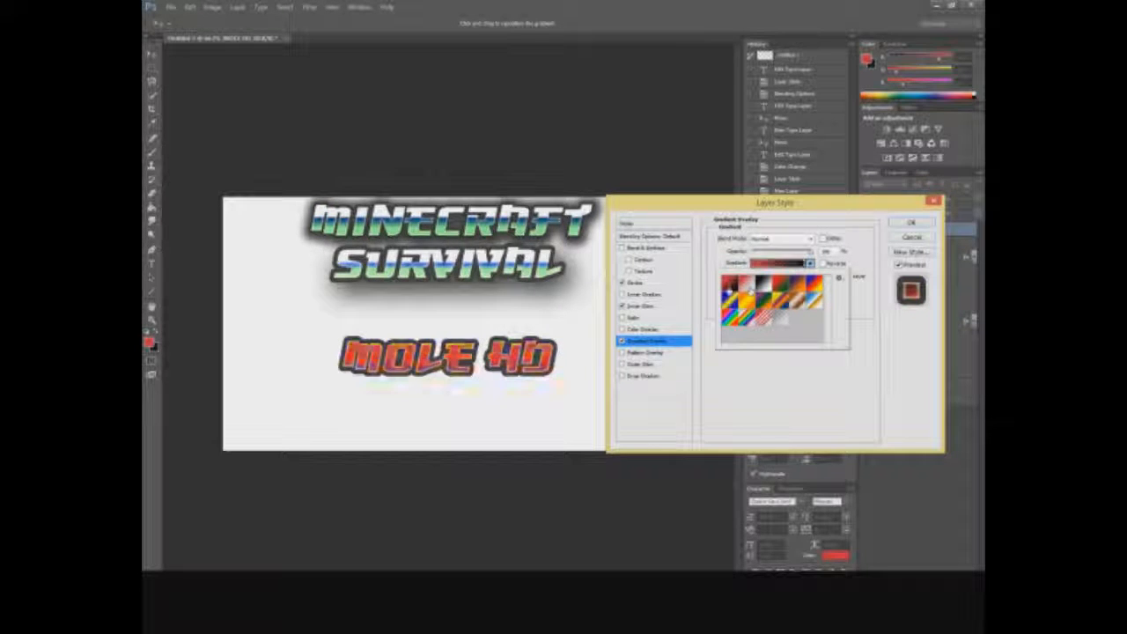
{"action": "left_click", "coordinate": [748, 285]}
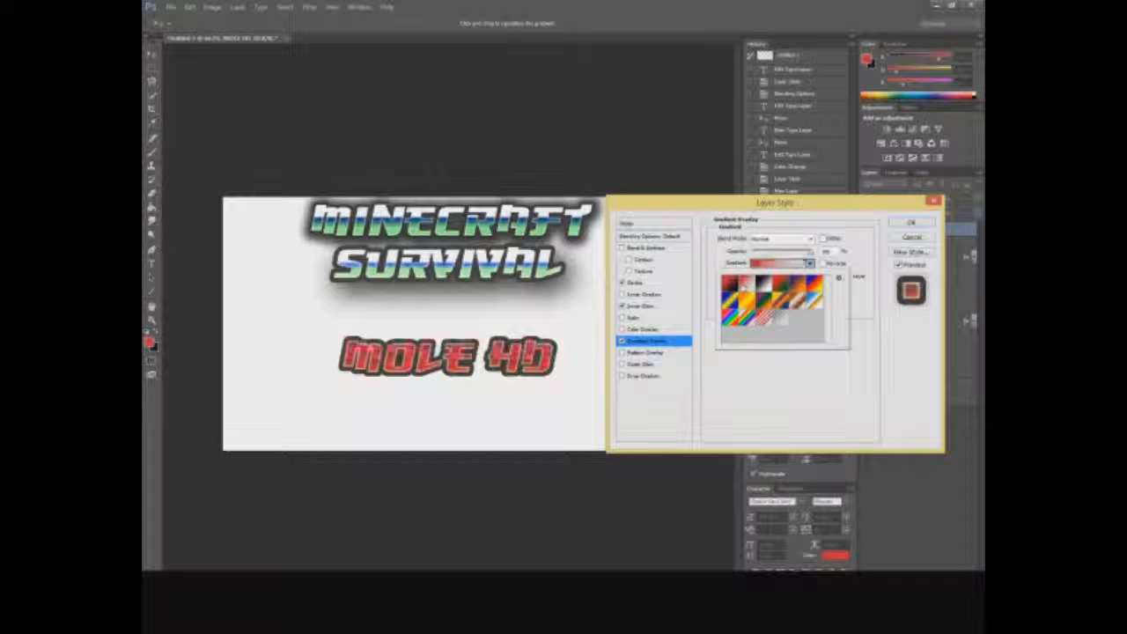
{"action": "left_click", "coordinate": [732, 286]}
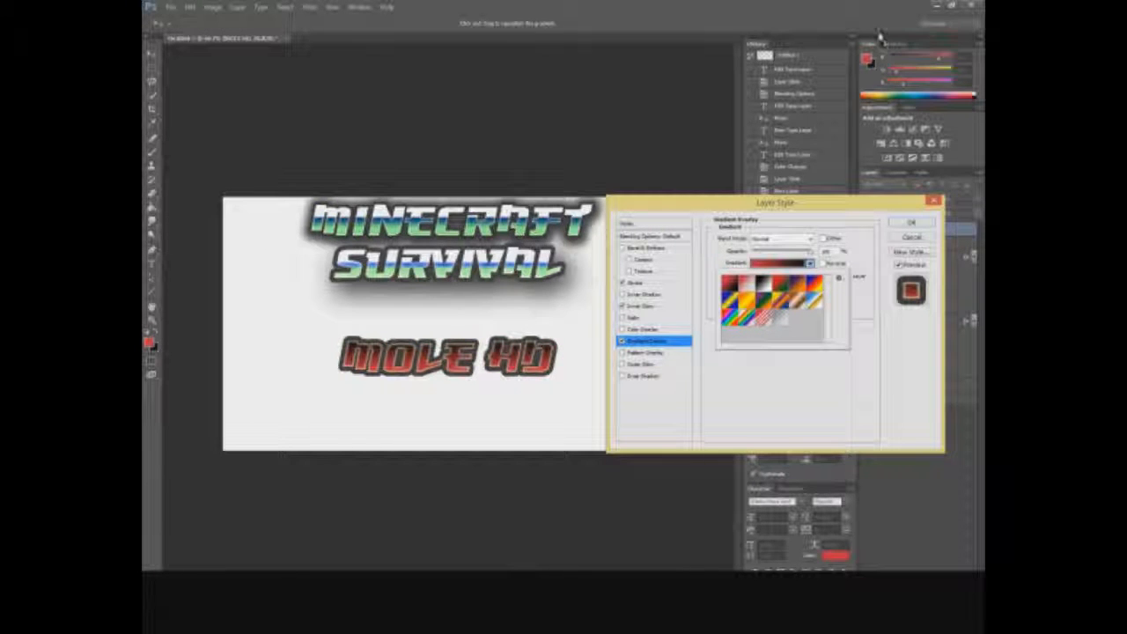
Open the overlay gradient for editing and move its red and black color stops close together near the middle.
{"action": "left_click", "coordinate": [793, 262]}
{"action": "left_click_drag", "start_coordinate": [739, 188], "coordinate": [702, 242]}
{"action": "left_click_drag", "start_coordinate": [634, 234], "coordinate": [726, 238]}
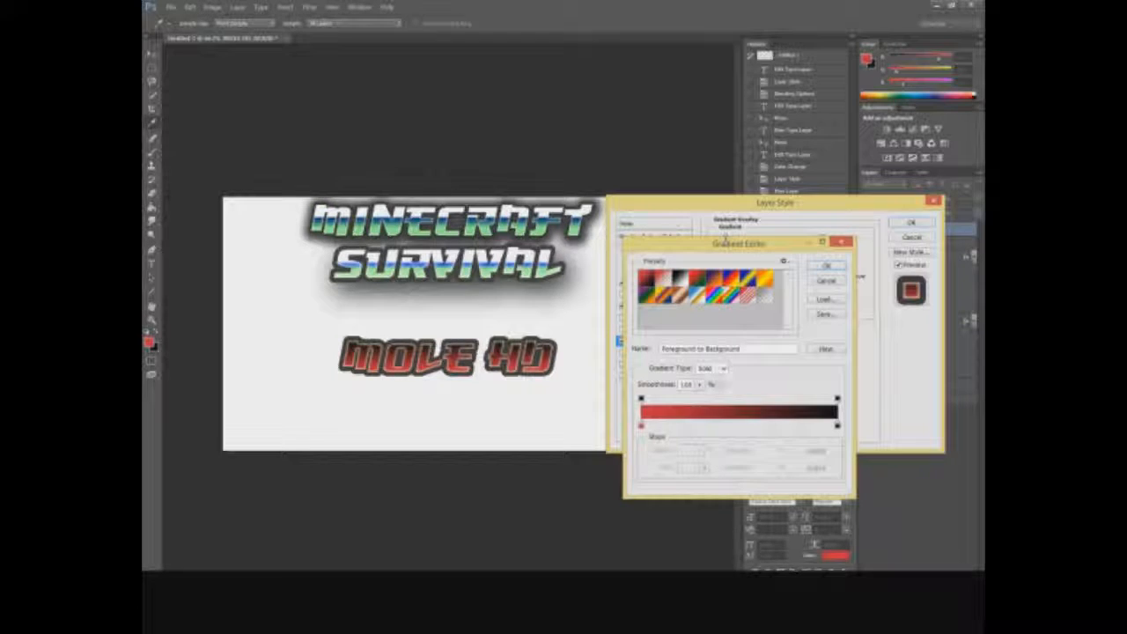
{"action": "left_click", "coordinate": [642, 427]}
{"action": "left_click_drag", "start_coordinate": [642, 427], "coordinate": [725, 426]}
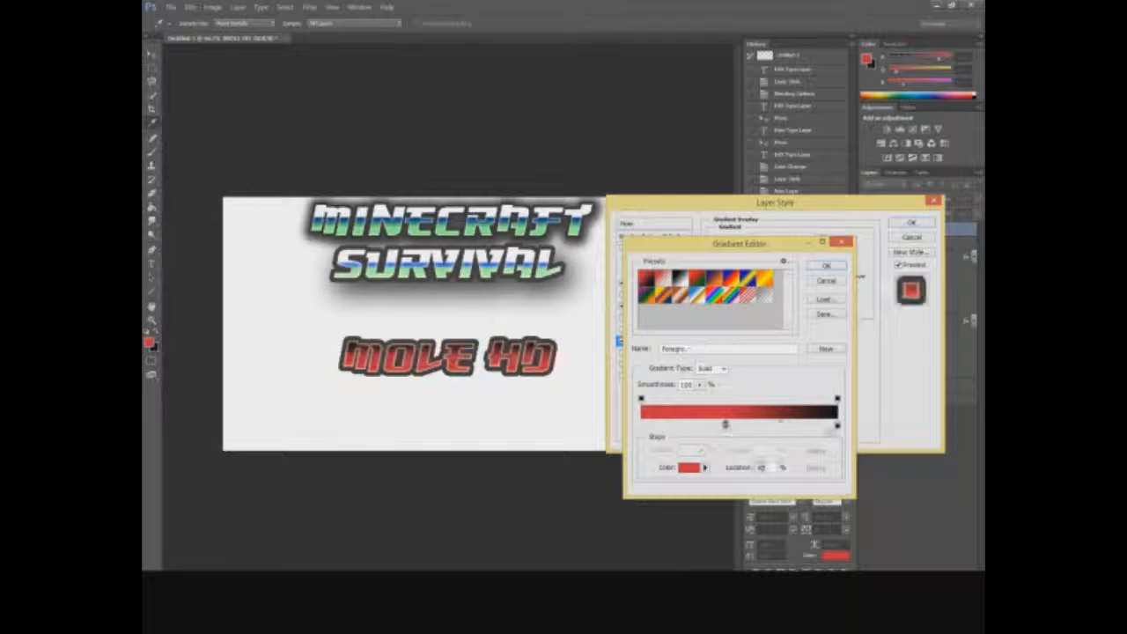
{"action": "left_click_drag", "start_coordinate": [837, 426], "coordinate": [736, 428]}
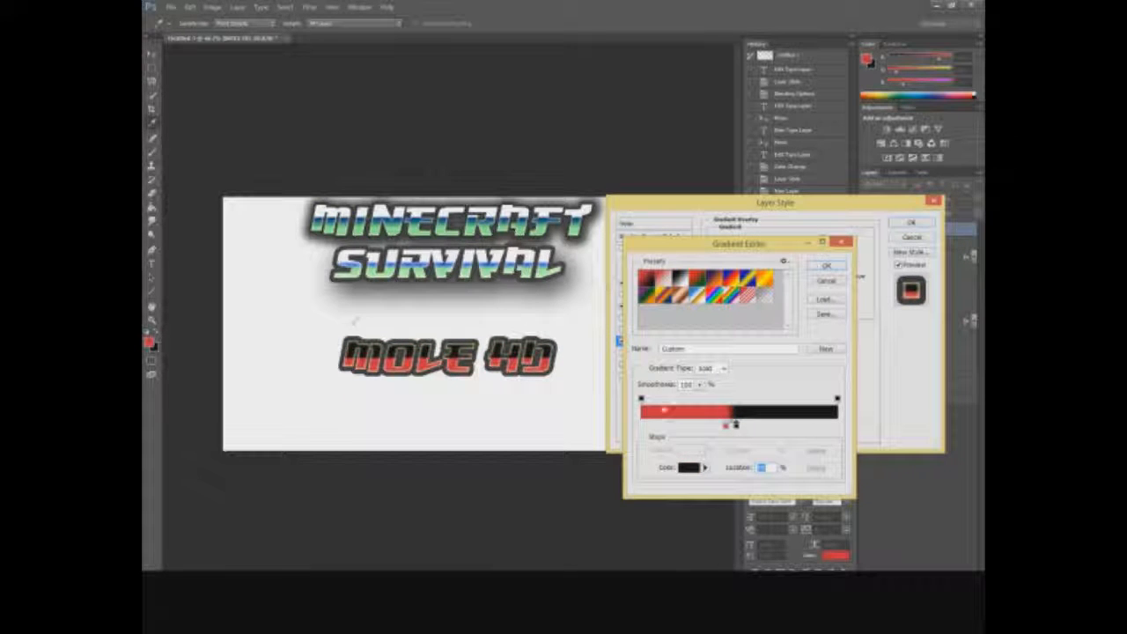
Swap the order of the two color stops so black meets red in a sharp edge just before the gradient's middle.
{"action": "left_click_drag", "start_coordinate": [725, 427], "coordinate": [737, 427]}
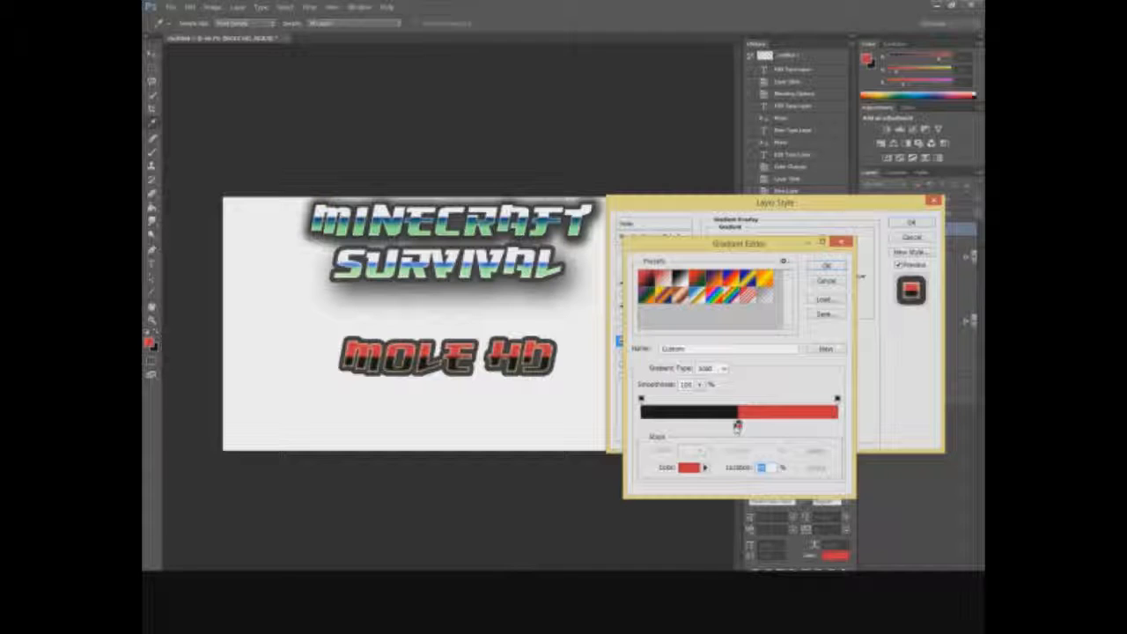
{"action": "left_click", "coordinate": [733, 426]}
{"action": "left_click_drag", "start_coordinate": [738, 427], "coordinate": [733, 428]}
{"action": "left_click", "coordinate": [733, 428]}
{"action": "left_click", "coordinate": [730, 428]}
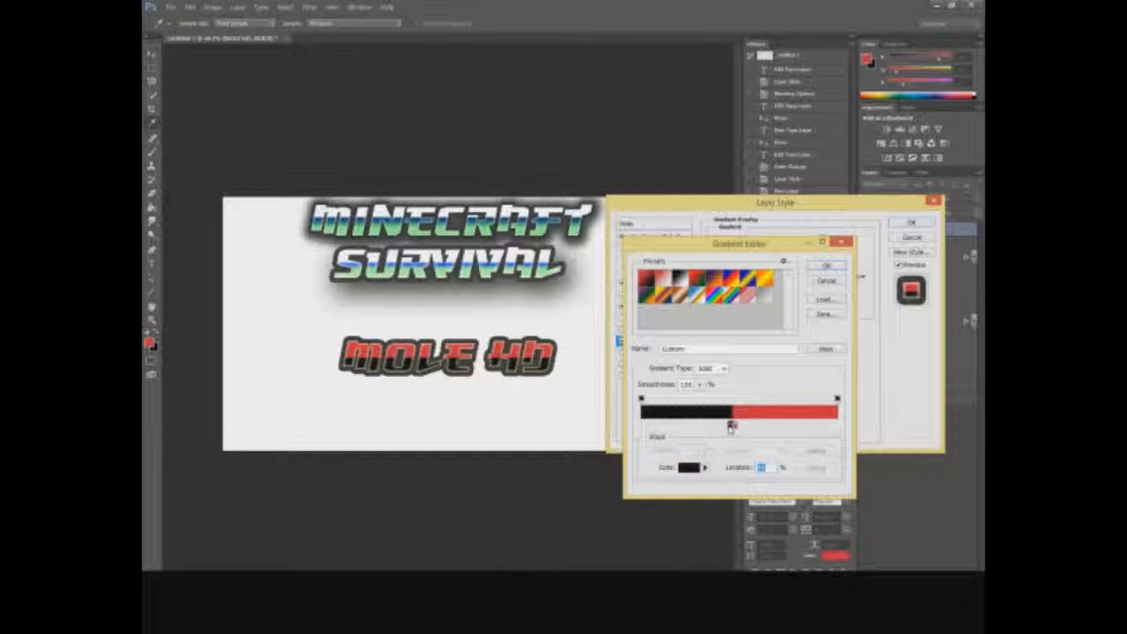
Change the gradient's black color stop to the medium grey #5e5e5e.
{"action": "double_click", "coordinate": [731, 426]}
{"action": "type", "text": "5e5e5e"}
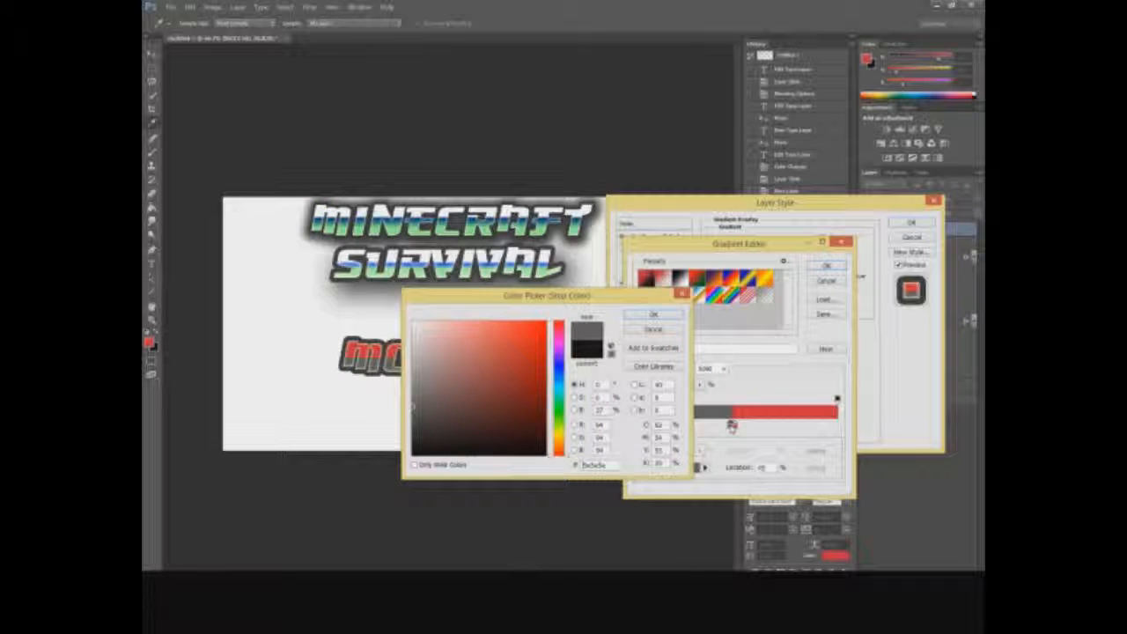
{"action": "left_click", "coordinate": [653, 315]}
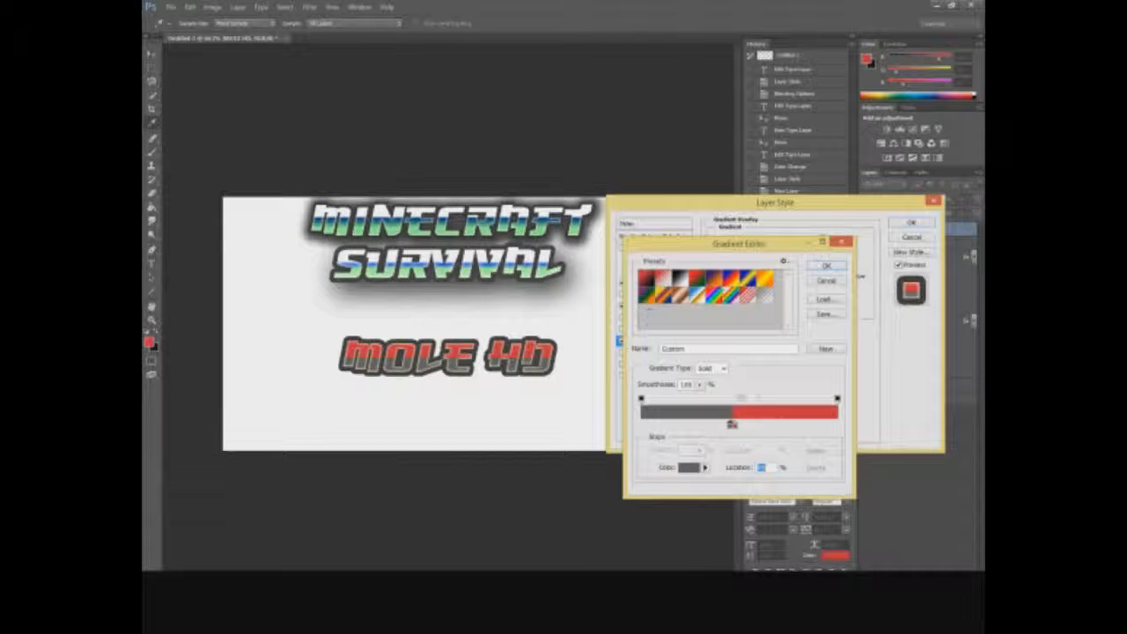
Move the gradient's red color stop to the 57% location and recolor it pale pink.
{"action": "left_click_drag", "start_coordinate": [732, 427], "coordinate": [753, 429]}
{"action": "double_click", "coordinate": [752, 427]}
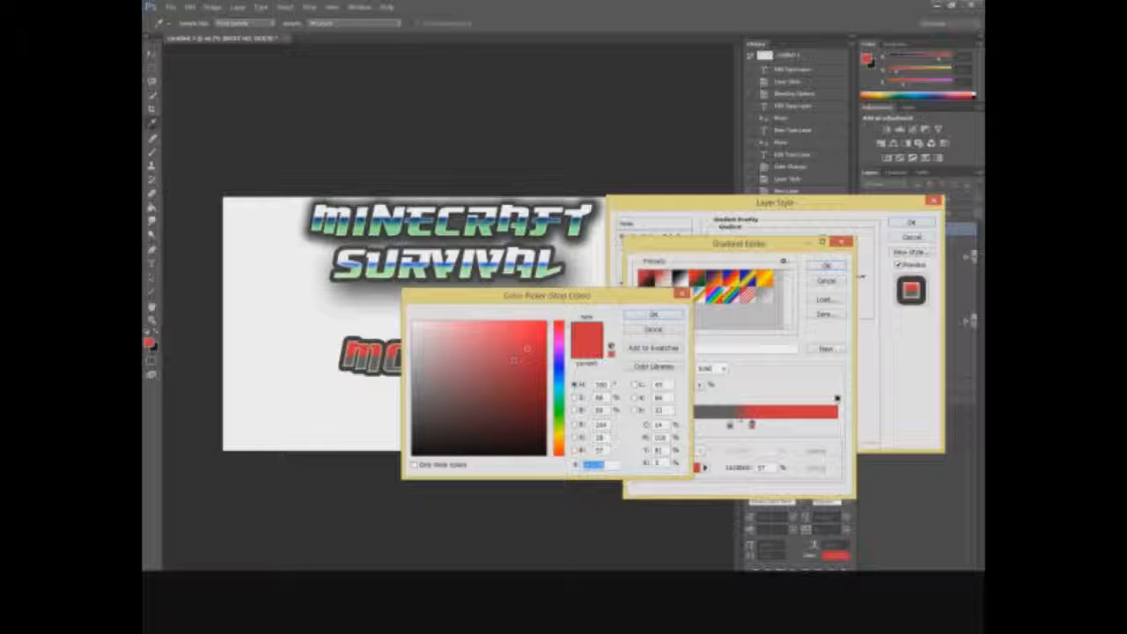
{"action": "left_click_drag", "start_coordinate": [516, 356], "coordinate": [363, 315]}
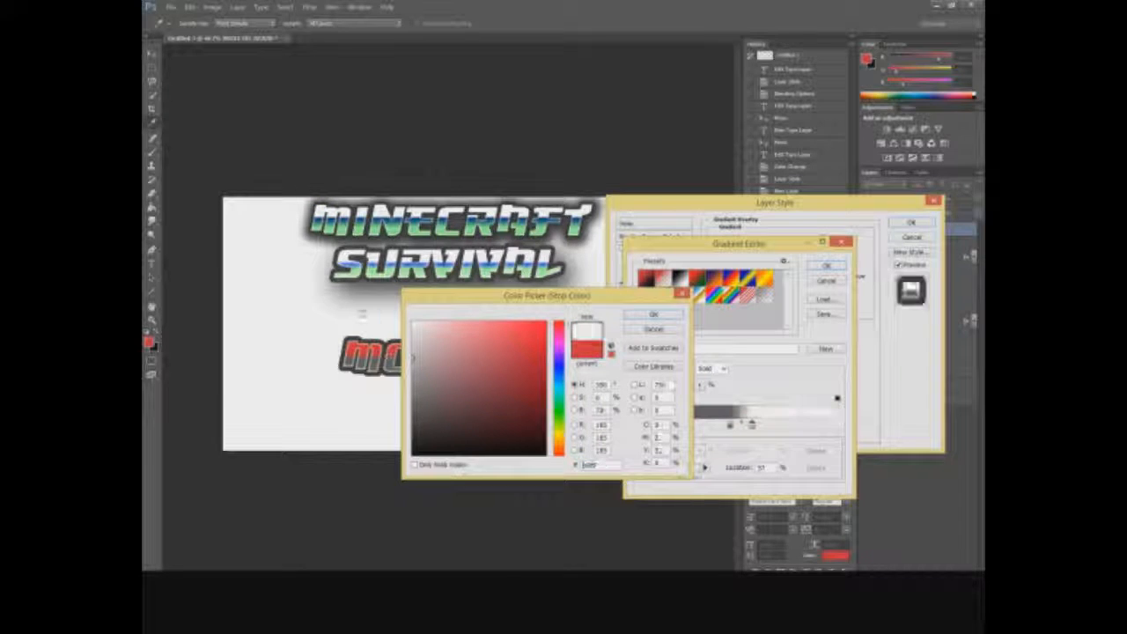
{"action": "left_click", "coordinate": [419, 324]}
{"action": "left_click", "coordinate": [440, 324]}
{"action": "left_click", "coordinate": [653, 314]}
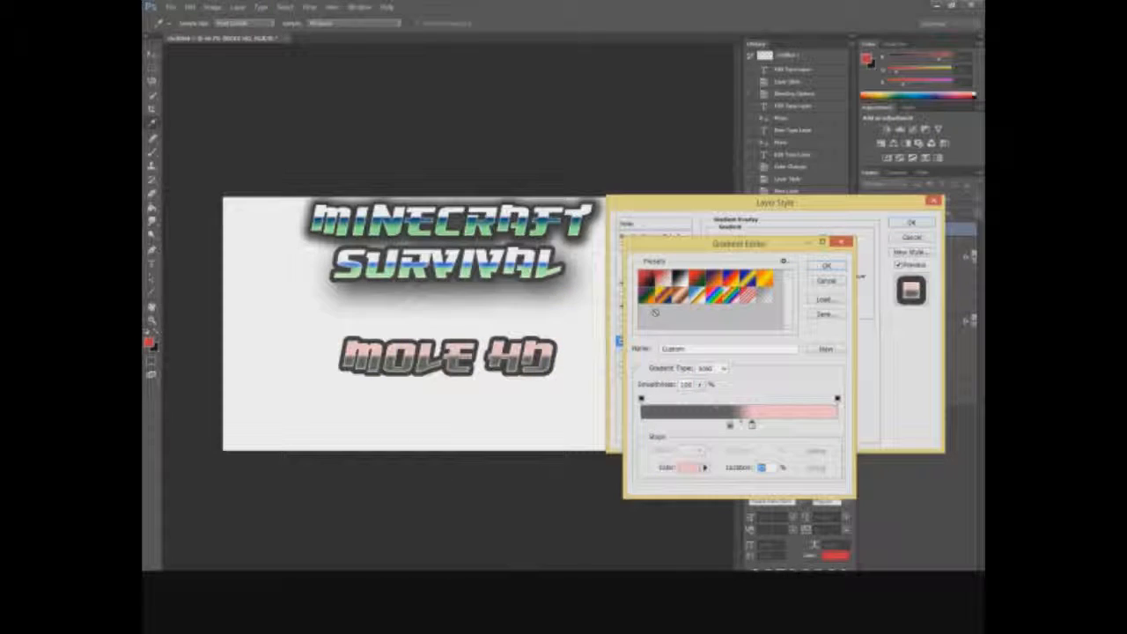
Add another grey color stop between the grey and pink stops, and an opacity stop over the gradient's grey part.
{"action": "left_click", "coordinate": [729, 427]}
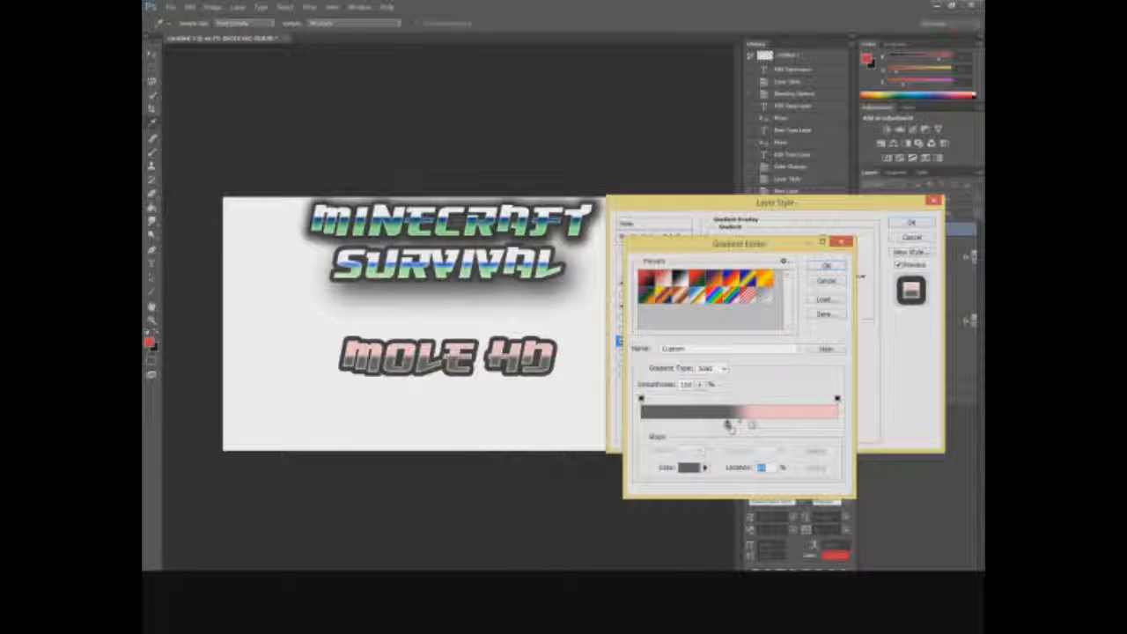
{"action": "left_click", "coordinate": [739, 427]}
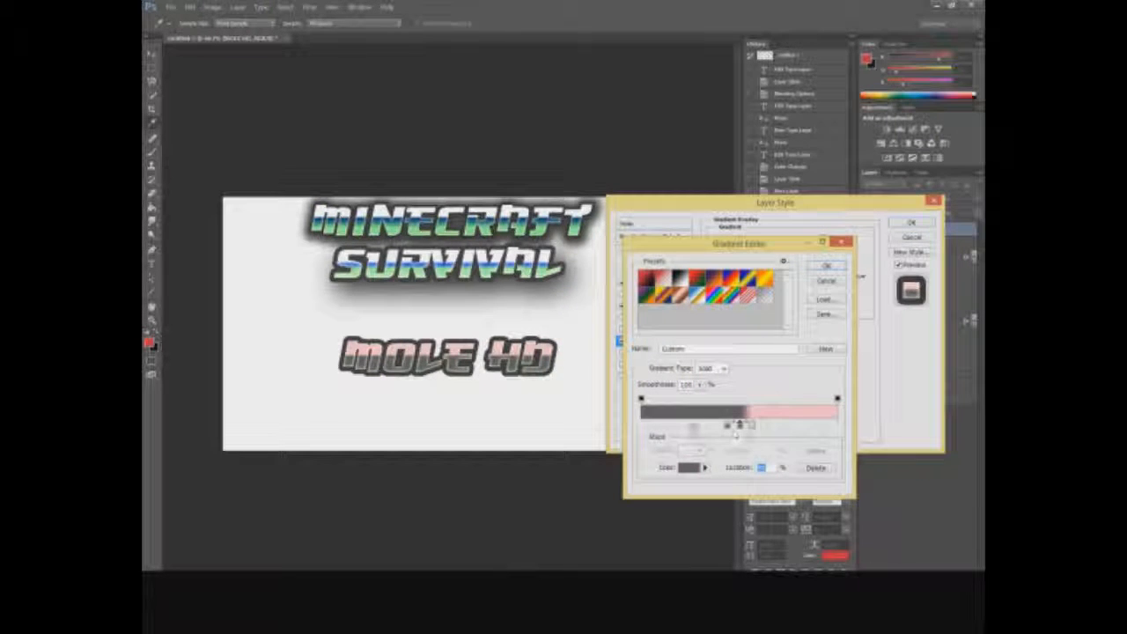
{"action": "left_click", "coordinate": [696, 401]}
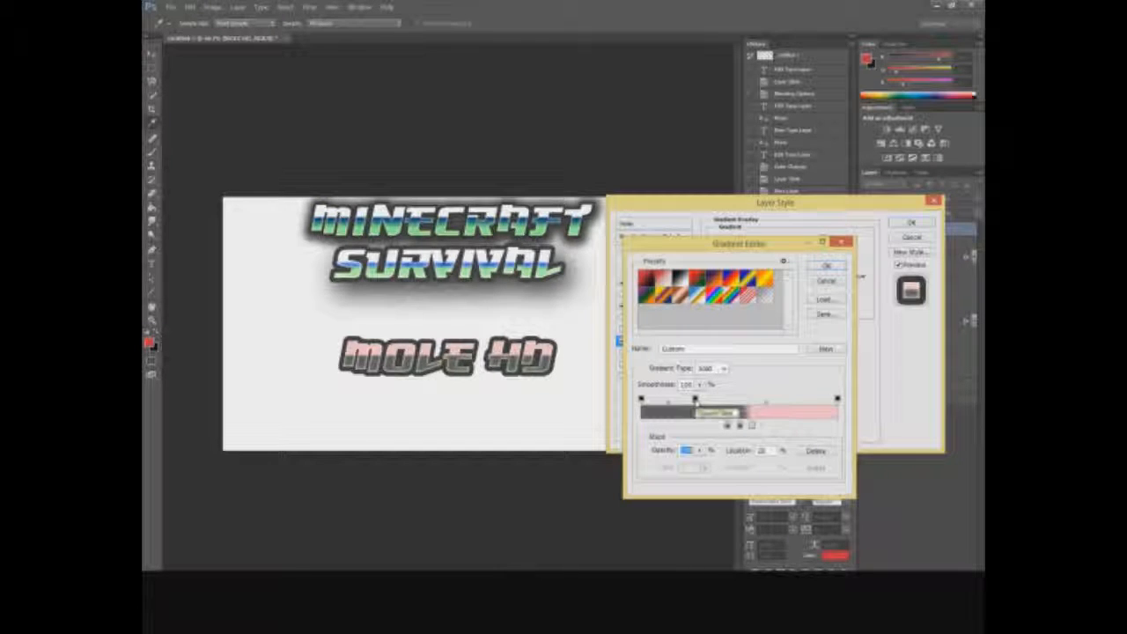
Recolor the gradient's middle grey stop red, and space the outer grey and red stops farther apart, away from the pink.
{"action": "type", "text": "1"}
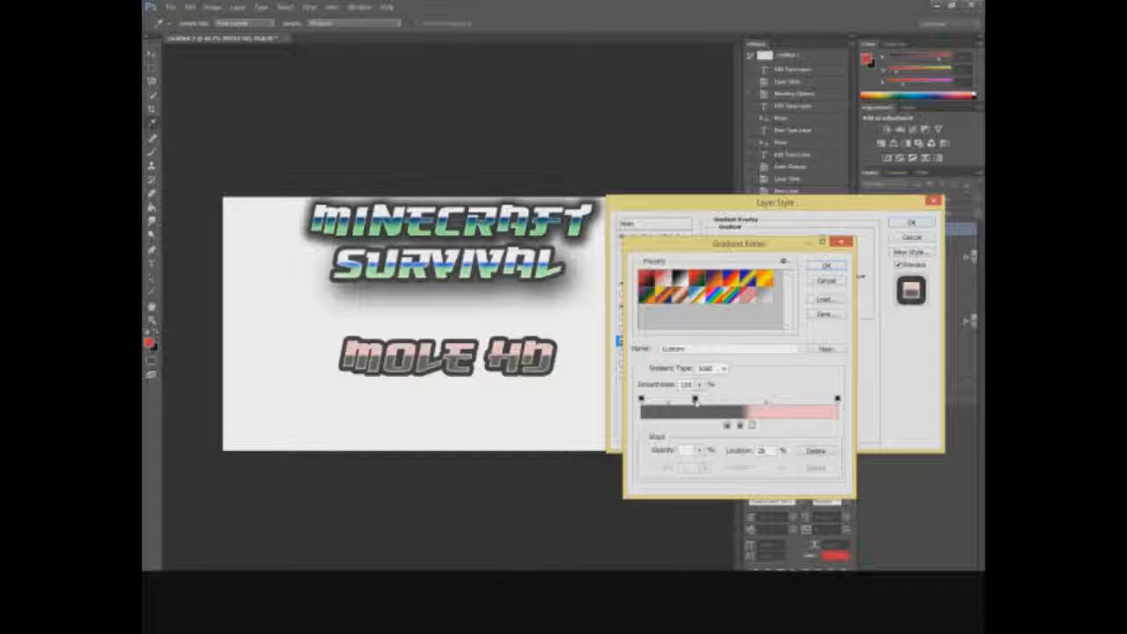
{"action": "left_click", "coordinate": [741, 426]}
{"action": "double_click", "coordinate": [741, 426]}
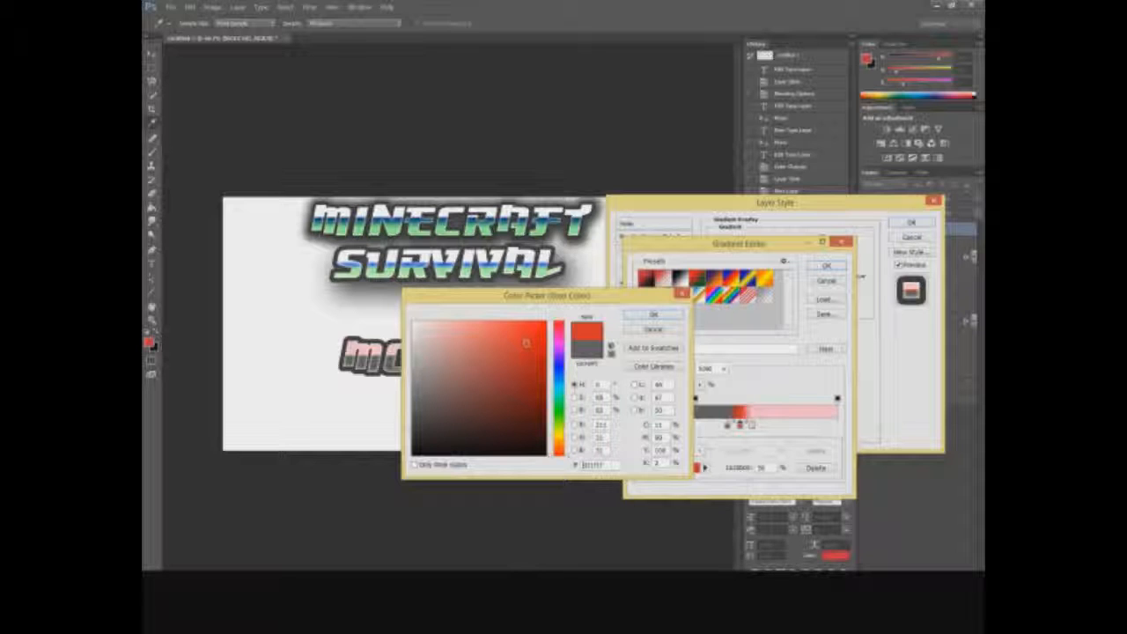
{"action": "mouse_move", "coordinate": [526, 343]}
{"action": "left_mouse_down"}
{"action": "mouse_move", "coordinate": [518, 348]}
{"action": "mouse_move", "coordinate": [560, 331]}
{"action": "left_mouse_up"}
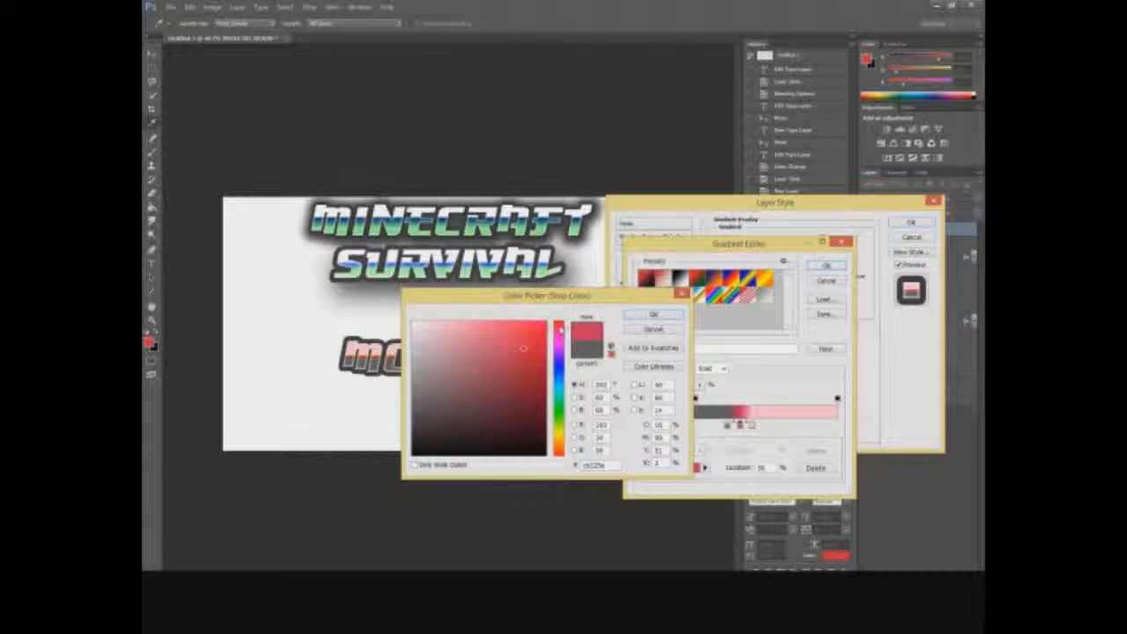
{"action": "left_click", "coordinate": [635, 319]}
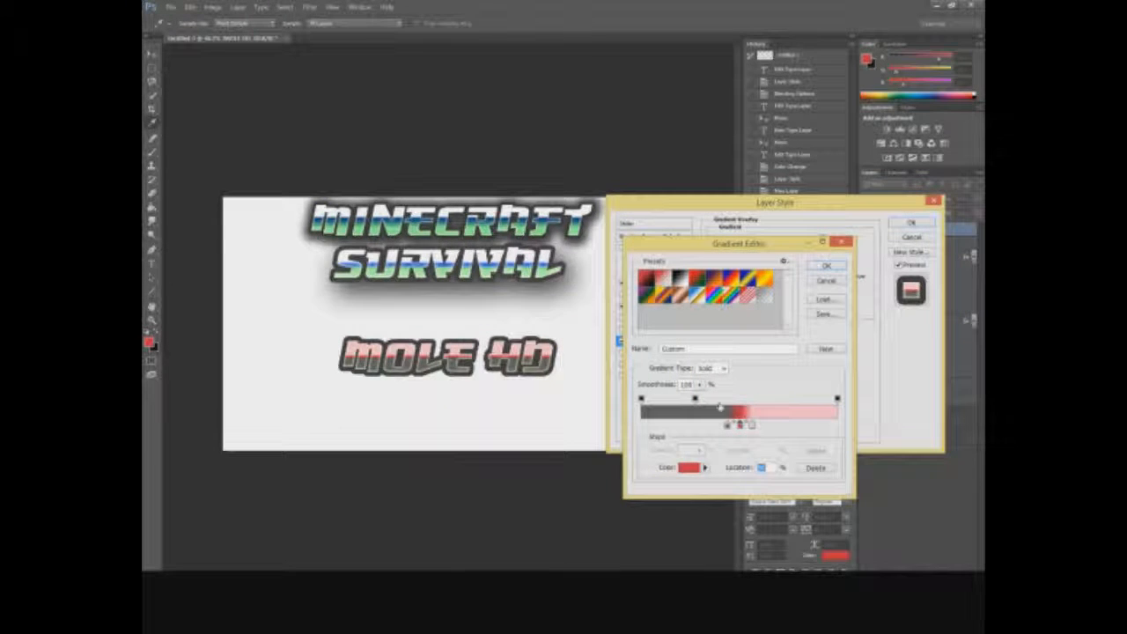
{"action": "left_click", "coordinate": [715, 427]}
{"action": "mouse_move", "coordinate": [713, 428]}
{"action": "left_mouse_down"}
{"action": "mouse_move", "coordinate": [700, 428]}
{"action": "mouse_move", "coordinate": [730, 428]}
{"action": "left_mouse_up"}
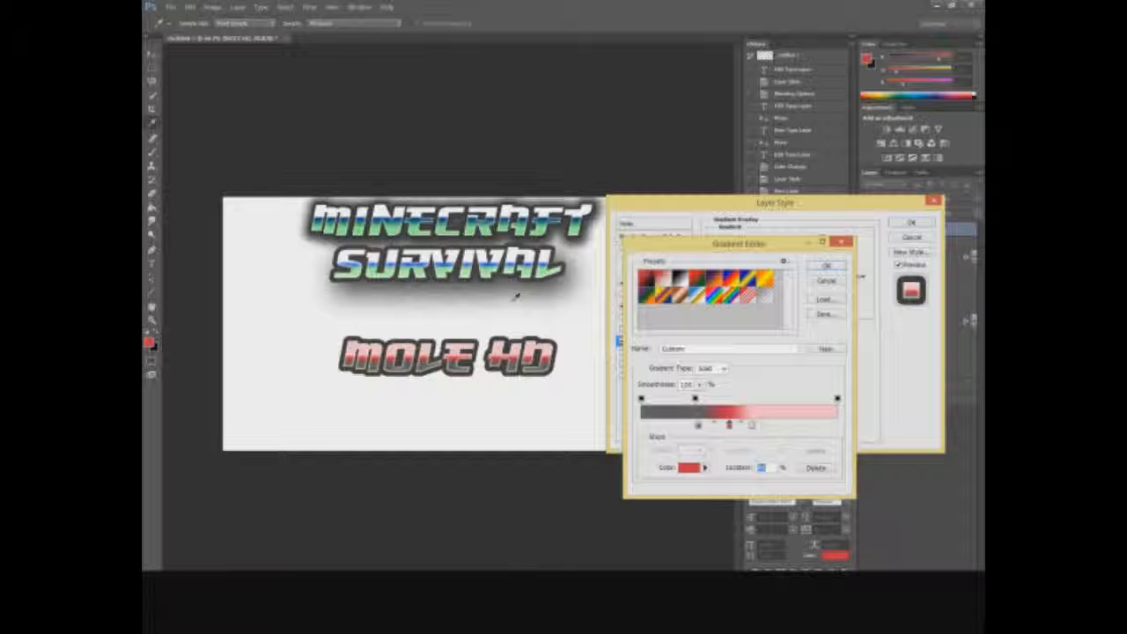
Recolor the gradient's pink stop near-white, move the grey stop toward the dark end and the red stop beside the white, and apply the gradient.
{"action": "left_click", "coordinate": [751, 426]}
{"action": "double_click", "coordinate": [751, 426]}
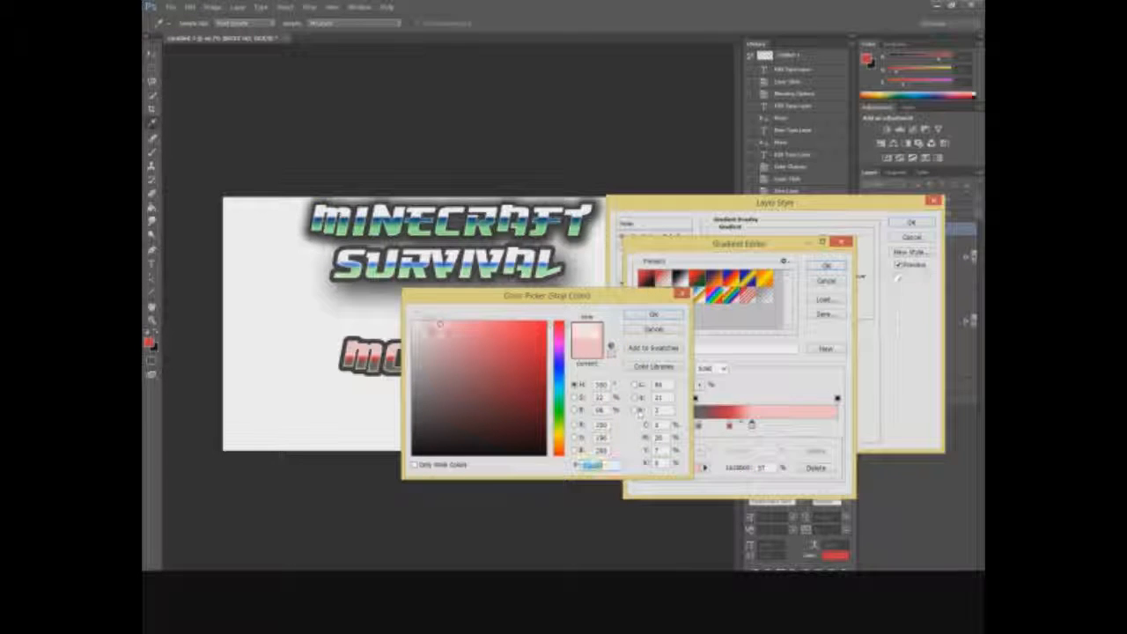
{"action": "left_click", "coordinate": [656, 315]}
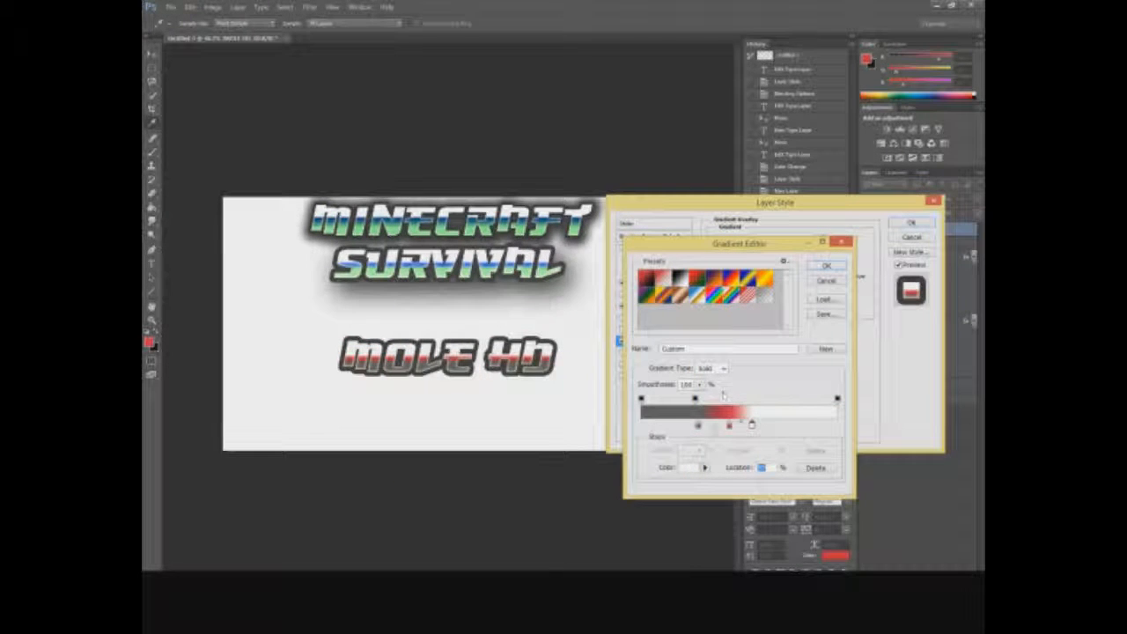
{"action": "left_click_drag", "start_coordinate": [730, 427], "coordinate": [673, 429]}
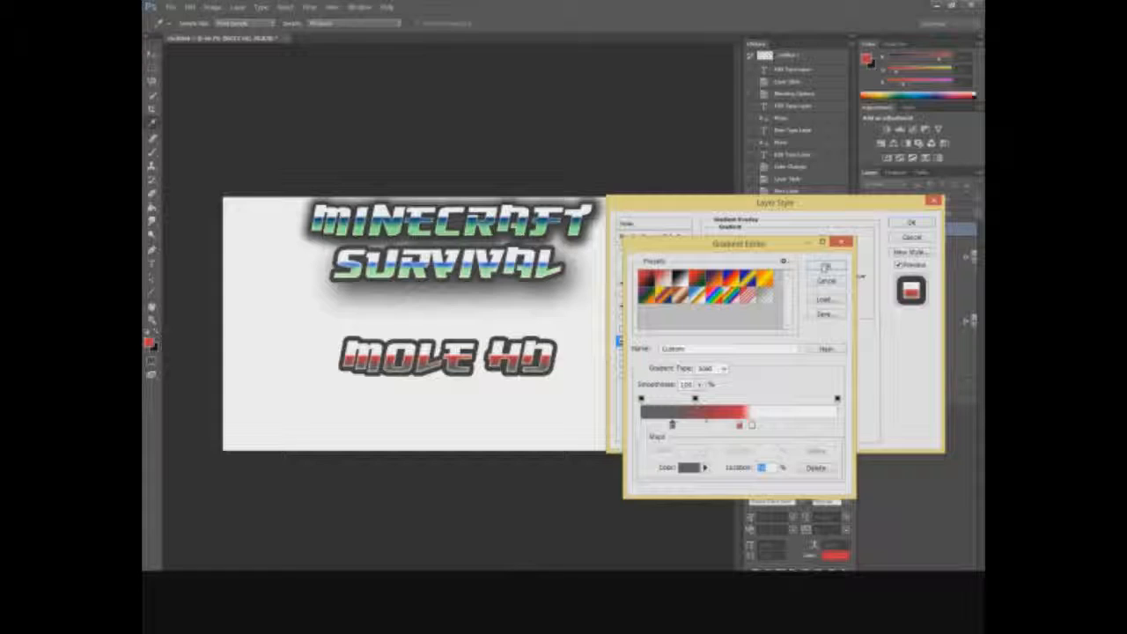
{"action": "left_click", "coordinate": [825, 267]}
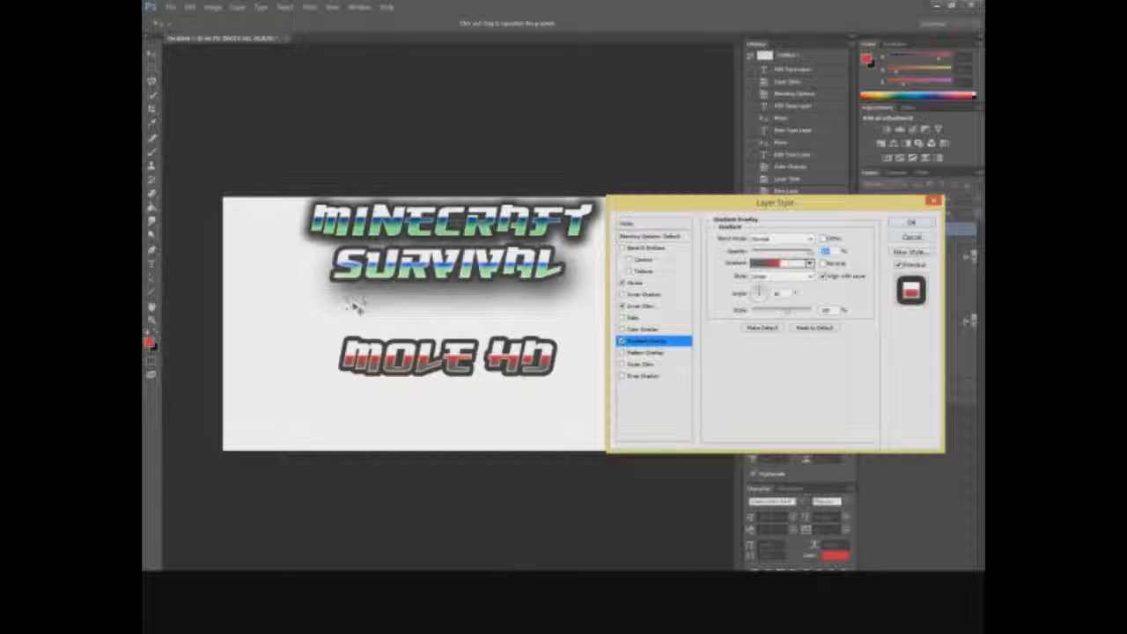
Add a black Multiply drop shadow to the MOLE HD text with increased distance, spread and size, and apply the layer style.
{"action": "left_click", "coordinate": [640, 376]}
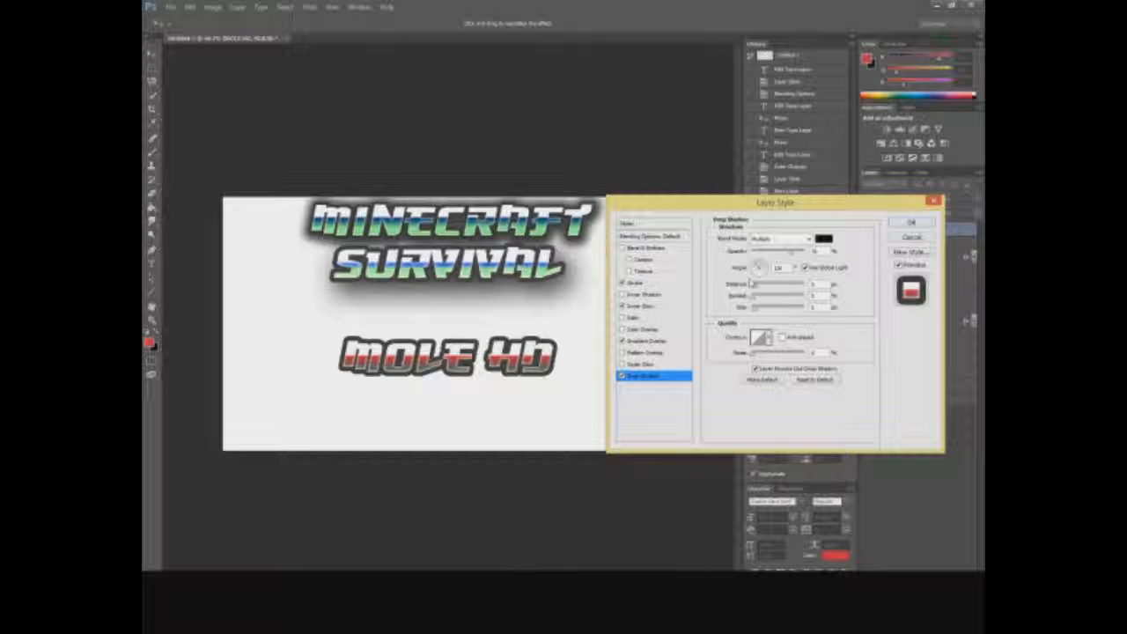
{"action": "left_click_drag", "start_coordinate": [755, 288], "coordinate": [765, 312]}
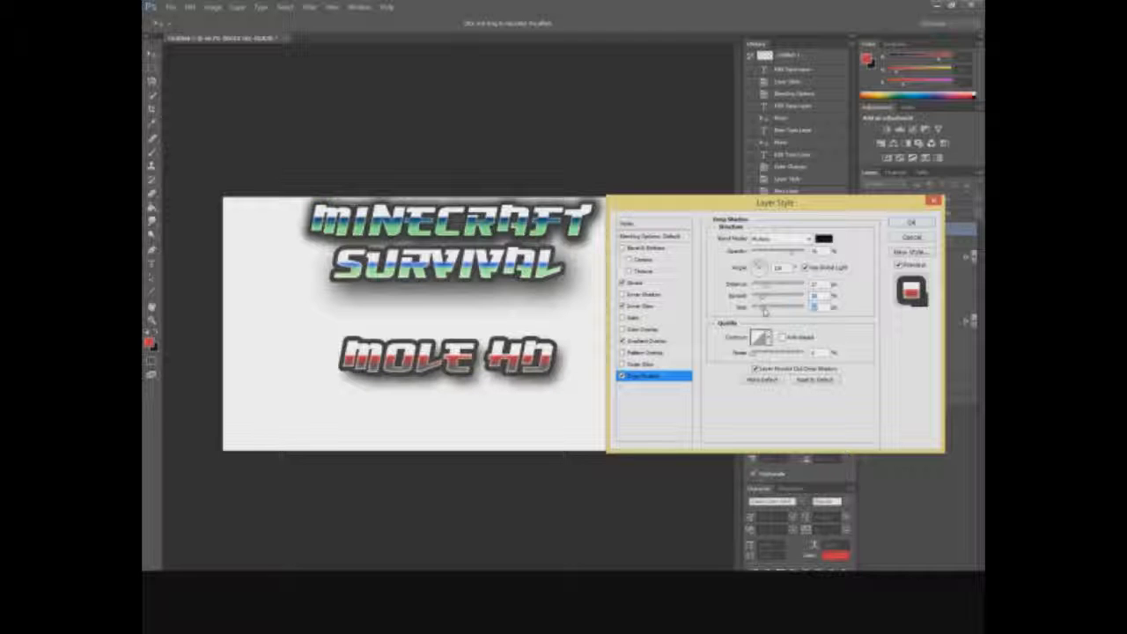
{"action": "left_click", "coordinate": [911, 222]}
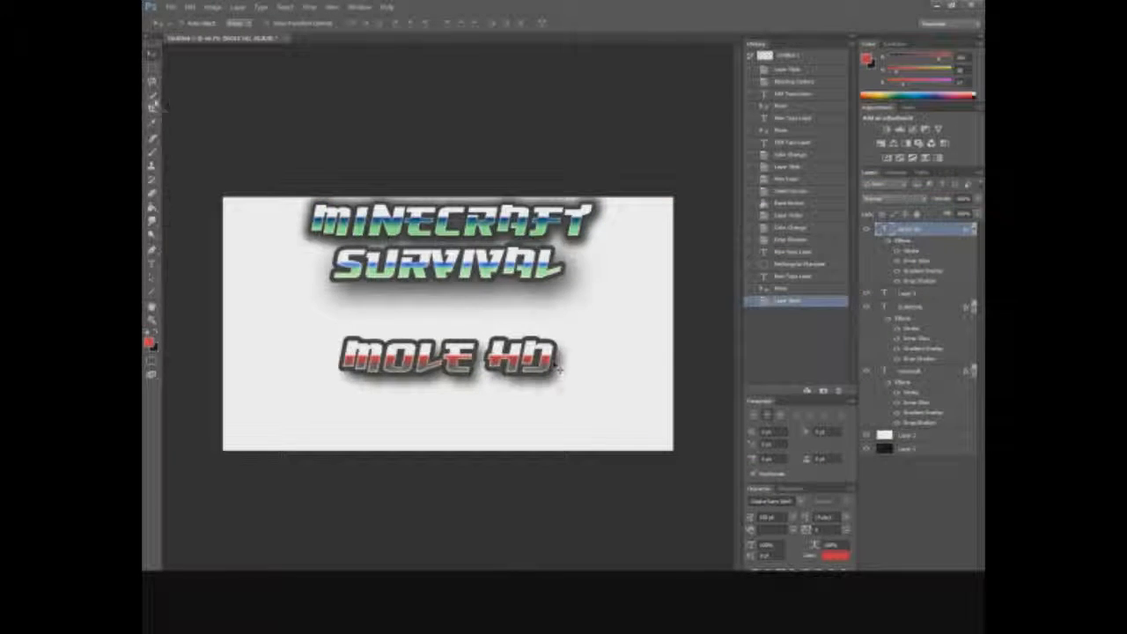
Open the MOLE HD text for editing with the Type tool, placing the text cursor within HD.
{"action": "left_click", "coordinate": [152, 263]}
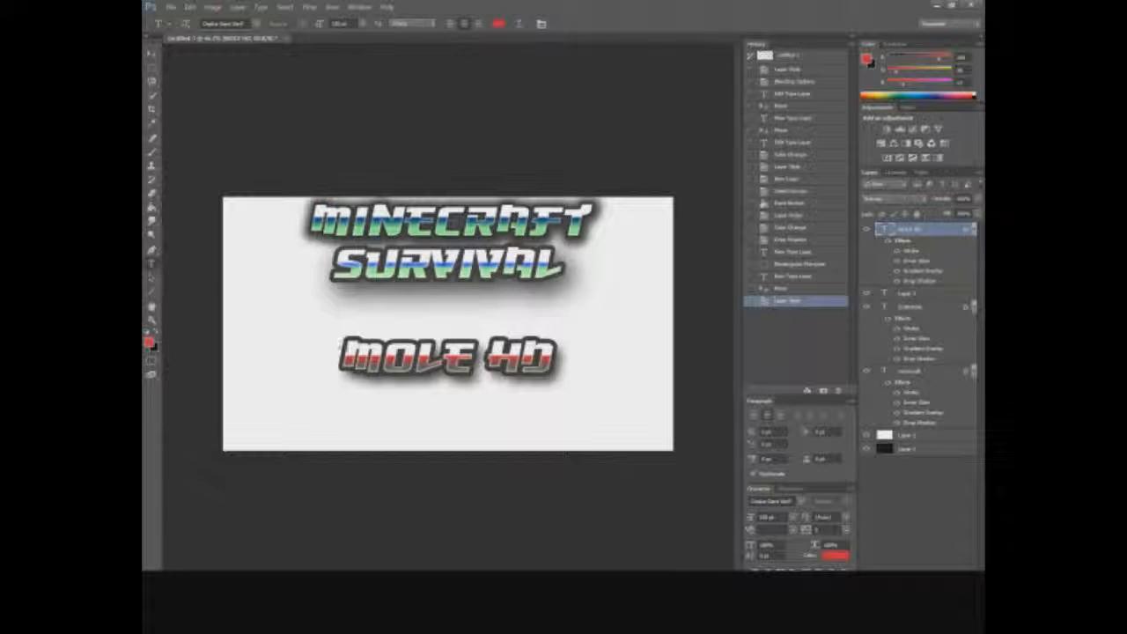
{"action": "left_click_drag", "start_coordinate": [344, 351], "coordinate": [553, 370]}
{"action": "left_click", "coordinate": [519, 359]}
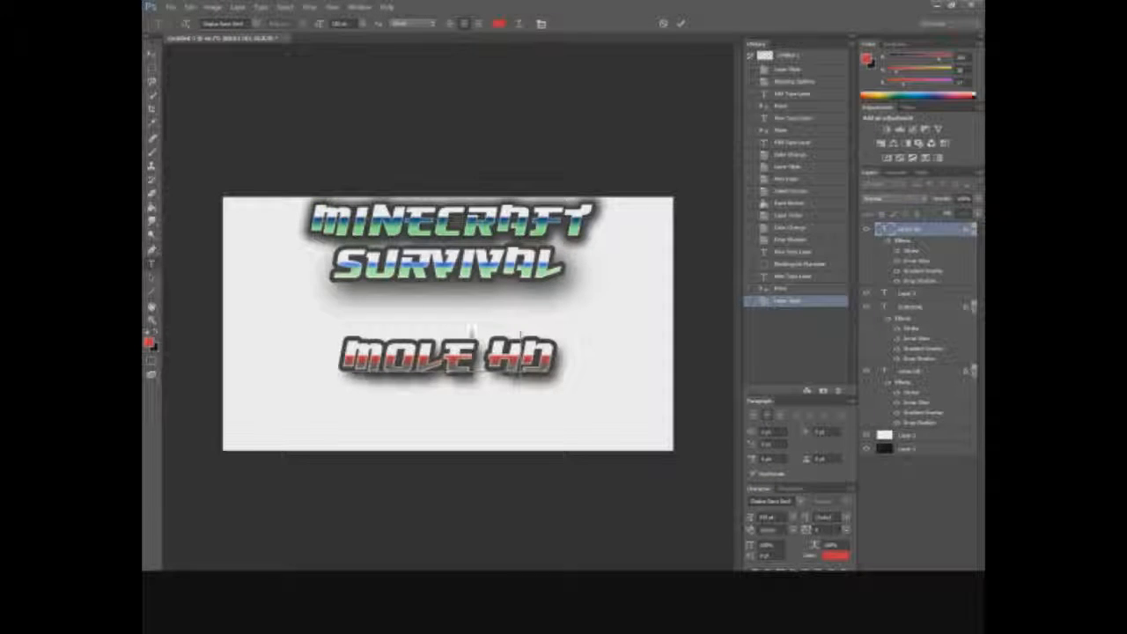